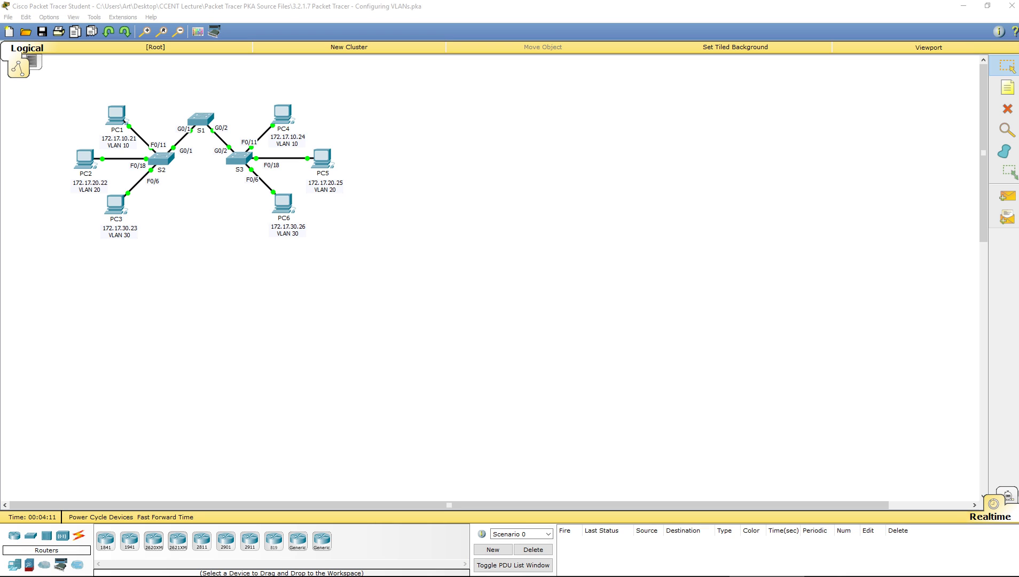
On switch S1's command line, list the options of the show vlan command, run show vlan brief, and close the switch.
left_click(200, 119)
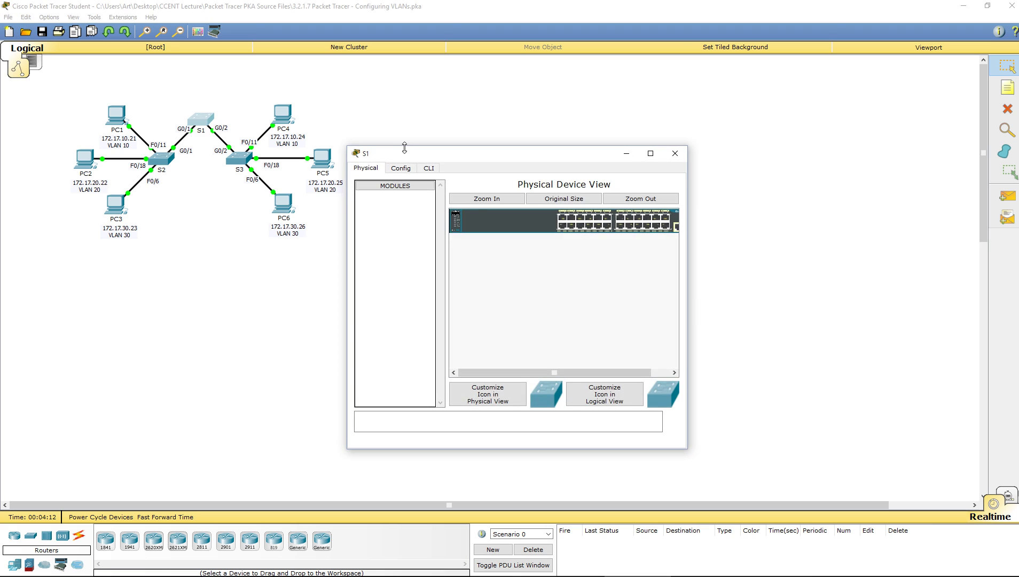
left_click(428, 168)
key("Return")
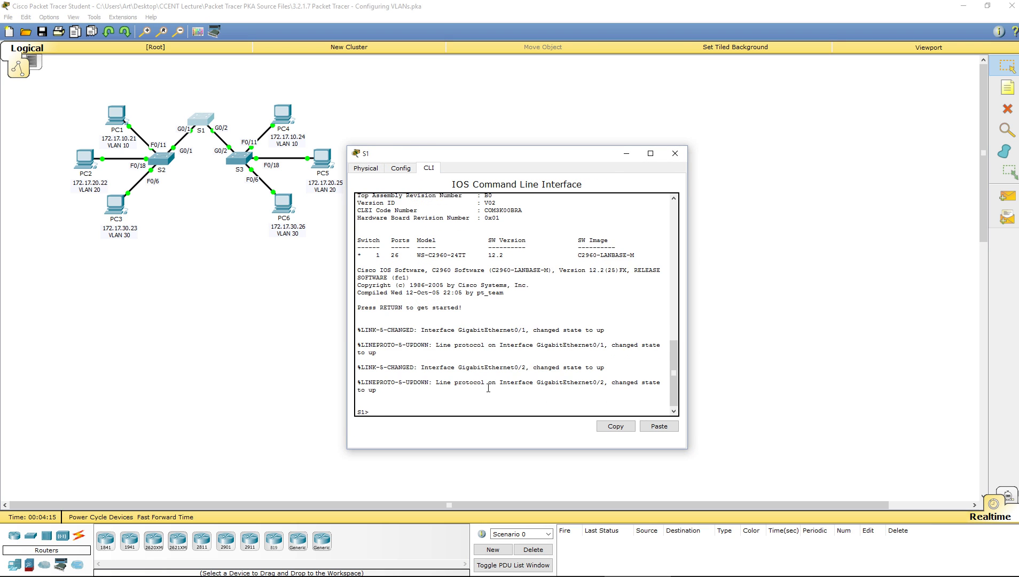
key("Return")
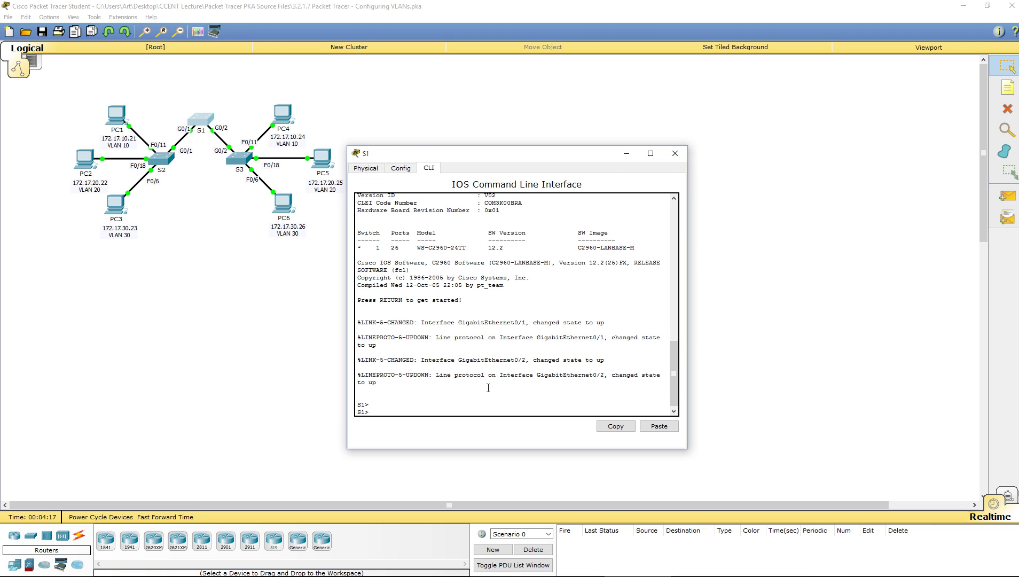
type("showq vlan")
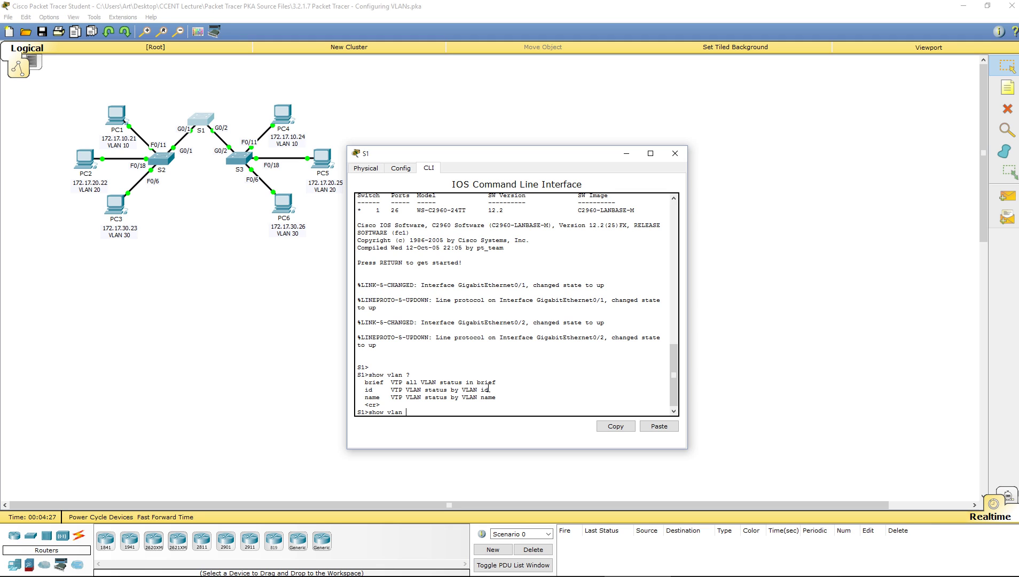
type(" ?brief")
key("Return")
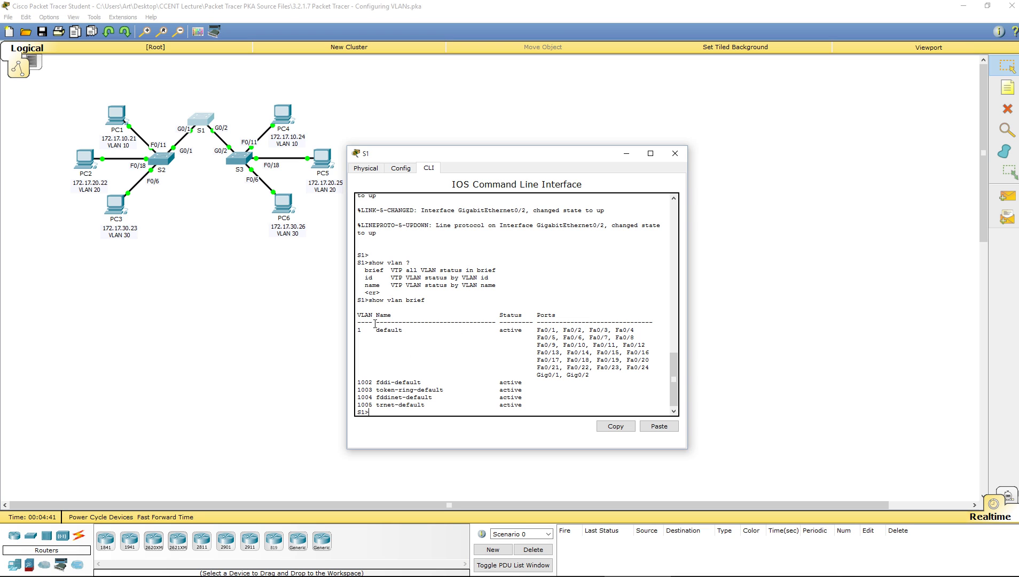
left_click(674, 155)
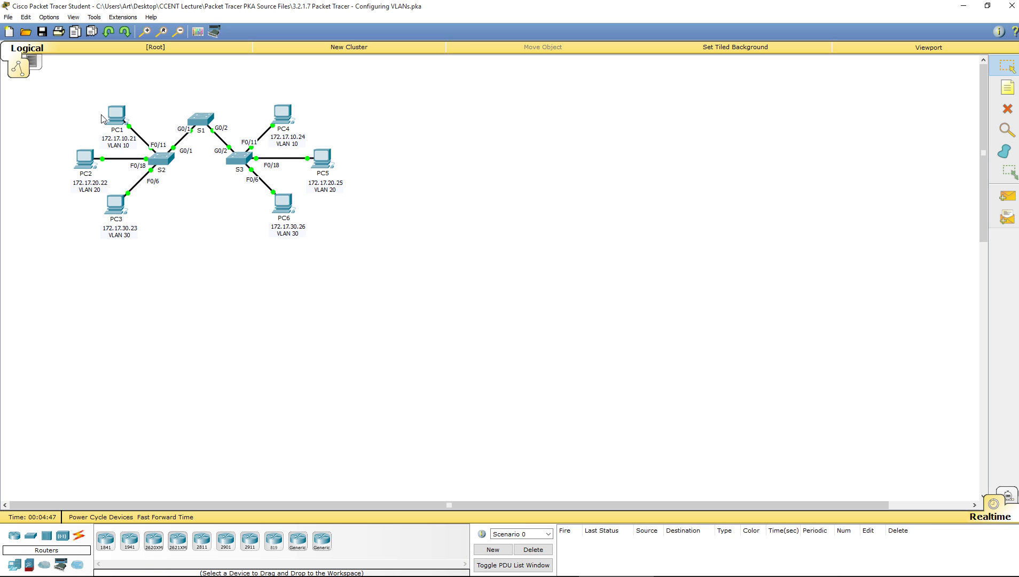
From PC1's Command Prompt, ping PC4 at 172.17.10.24 and close the PC's window.
left_click(114, 121)
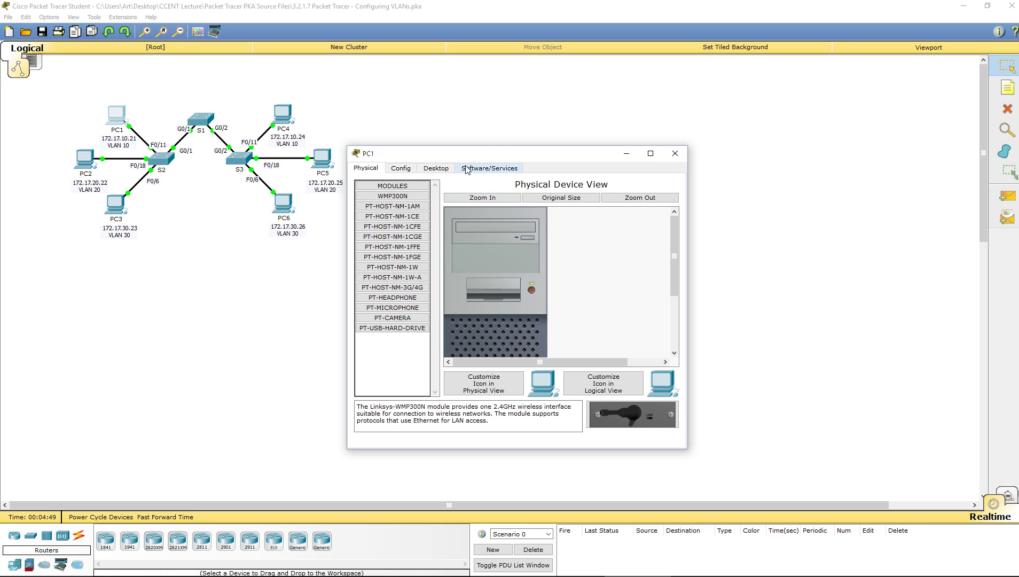
left_click(446, 168)
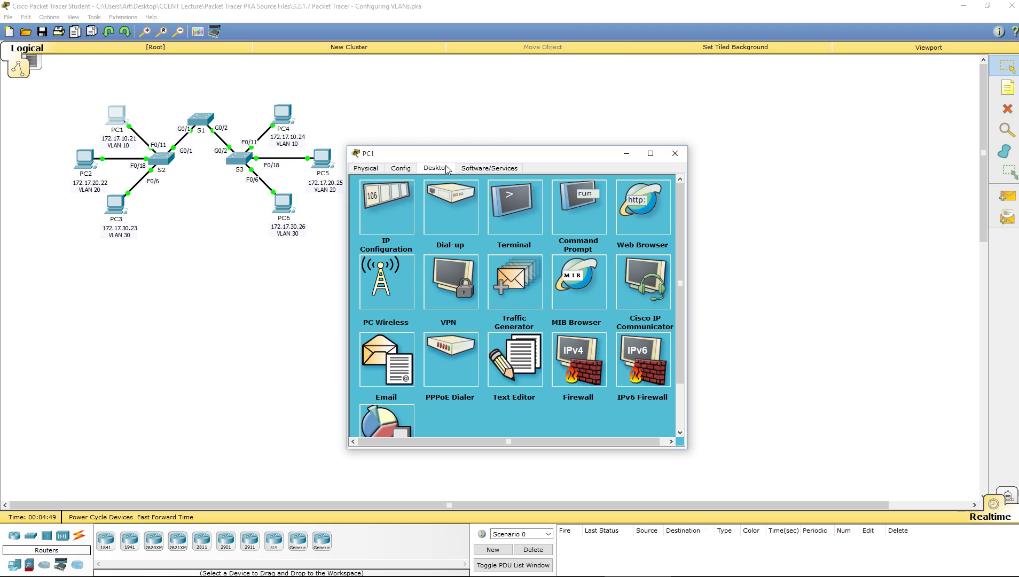
left_click(589, 209)
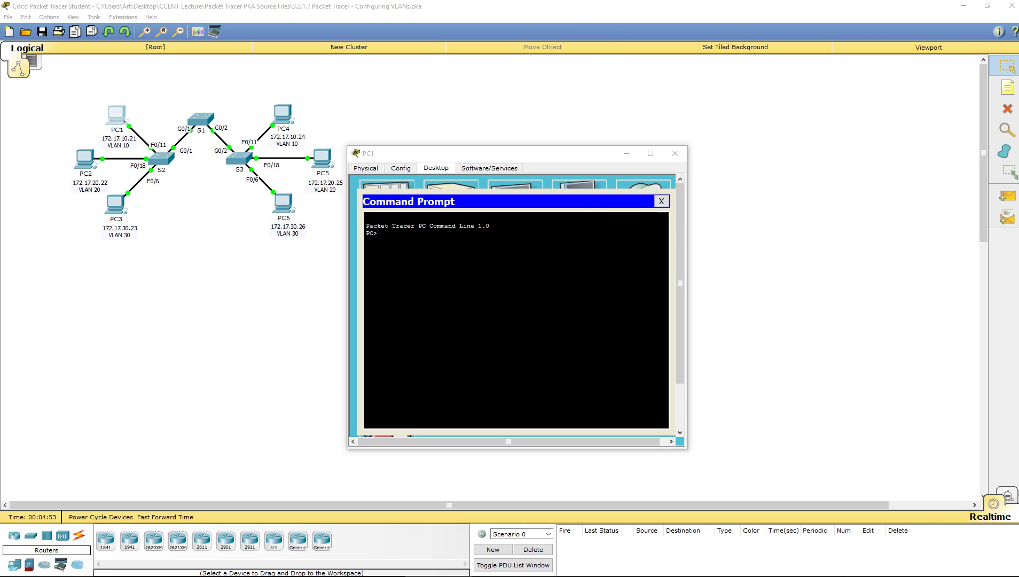
left_click(377, 233)
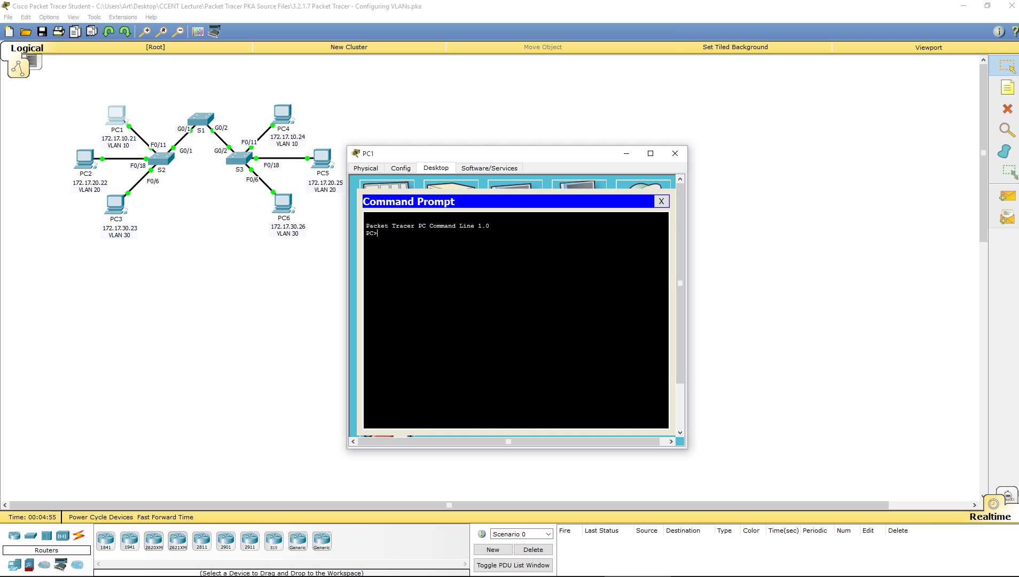
type("ping 172.17.10.24")
key("Return")
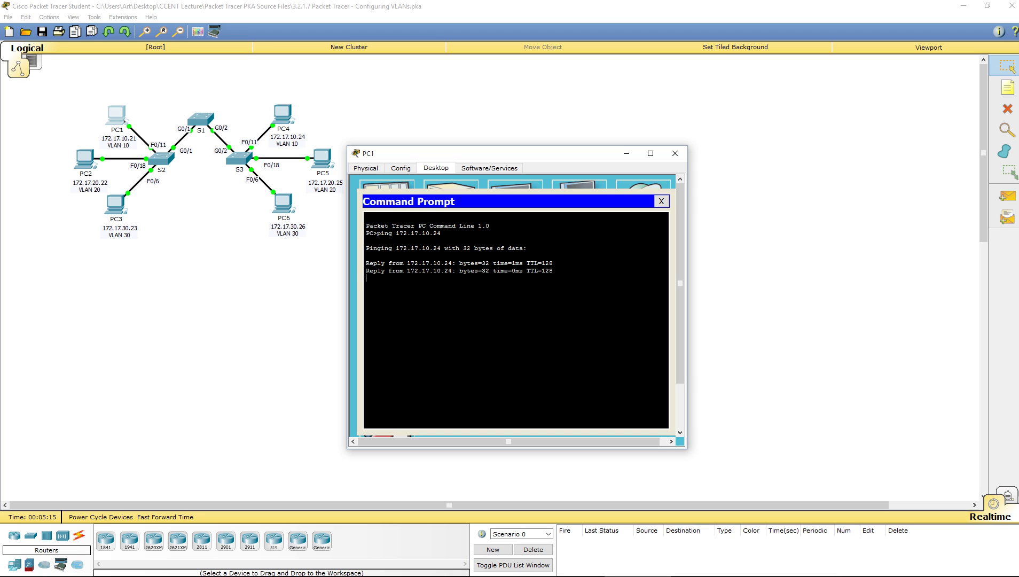
left_click(676, 153)
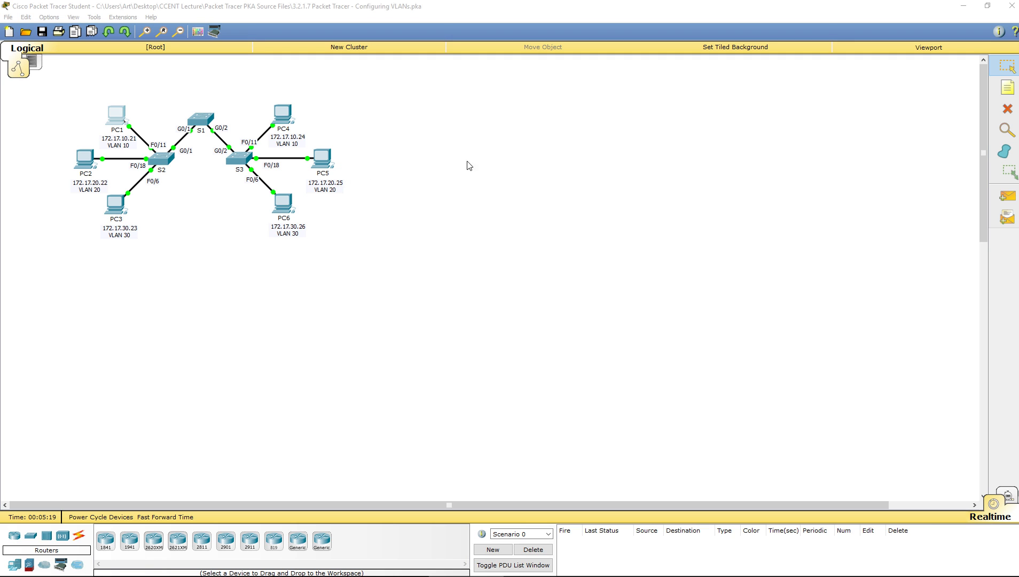
From PC2's Command Prompt, ping PC5 at 172.17.20.25 and close the PC's window.
left_click(83, 159)
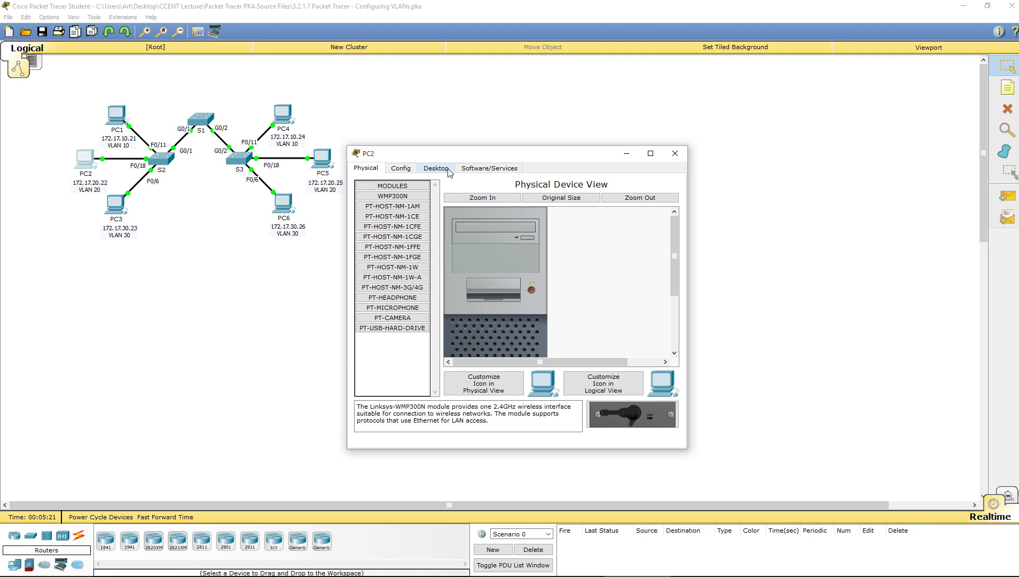
left_click(437, 168)
left_click(582, 220)
type("ping")
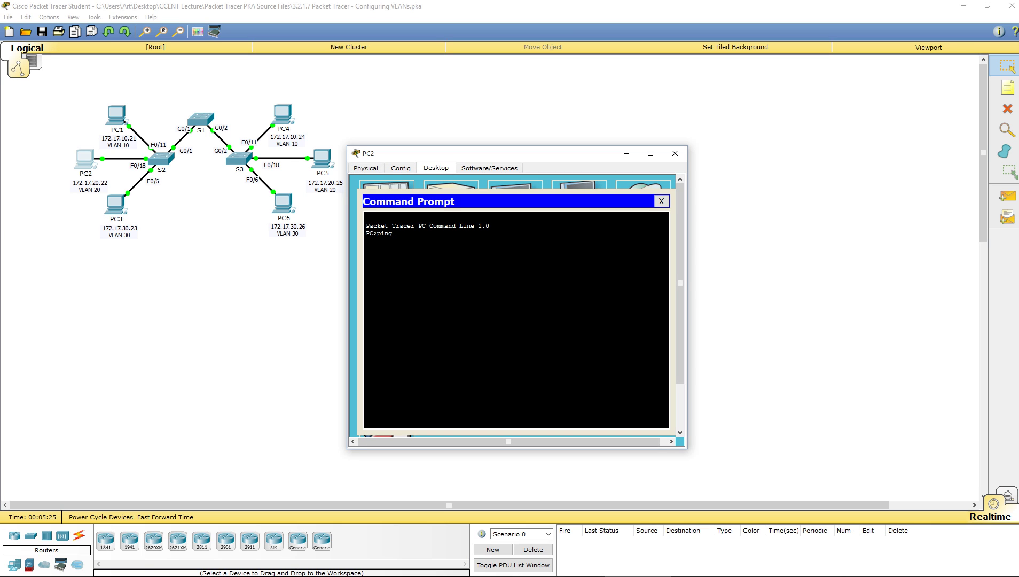
type(" 172.17.20.25")
key("Return")
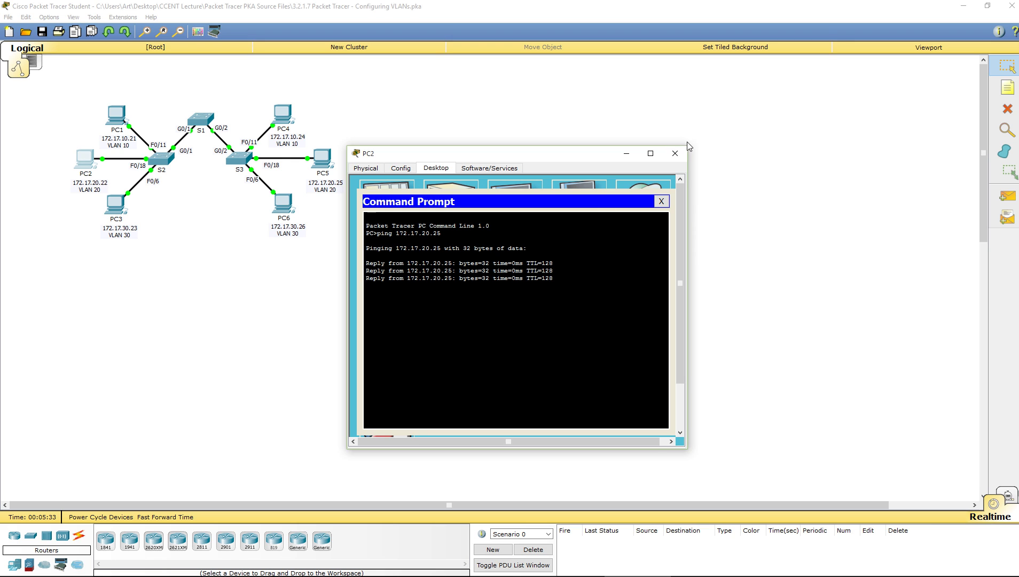
left_click(675, 154)
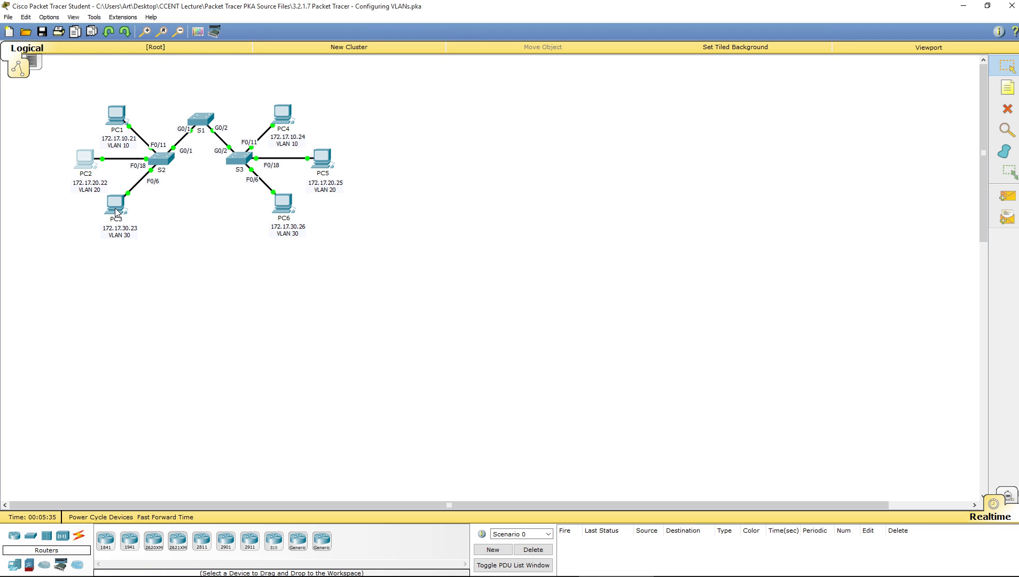
From PC3's Command Prompt, ping PC6 at 172.17.30.26.
left_click(121, 219)
left_click(436, 168)
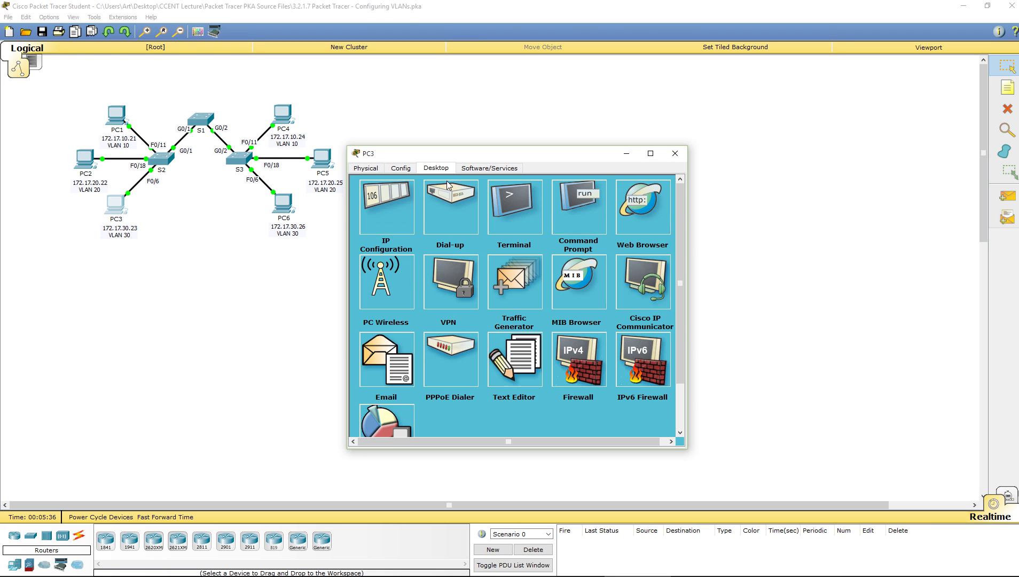
left_click(578, 226)
type("ping")
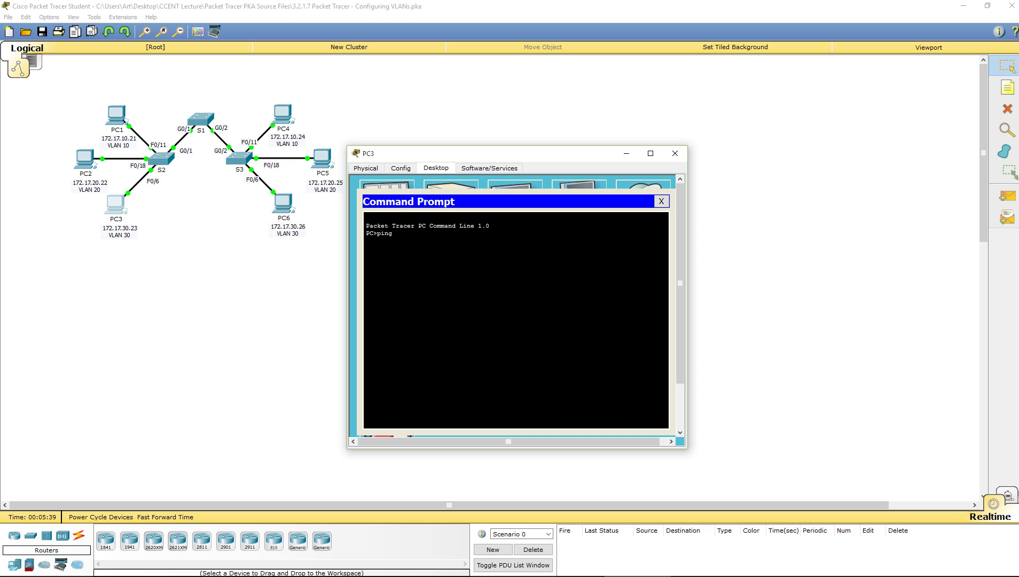
type(" 172.17.30.26")
key("Return")
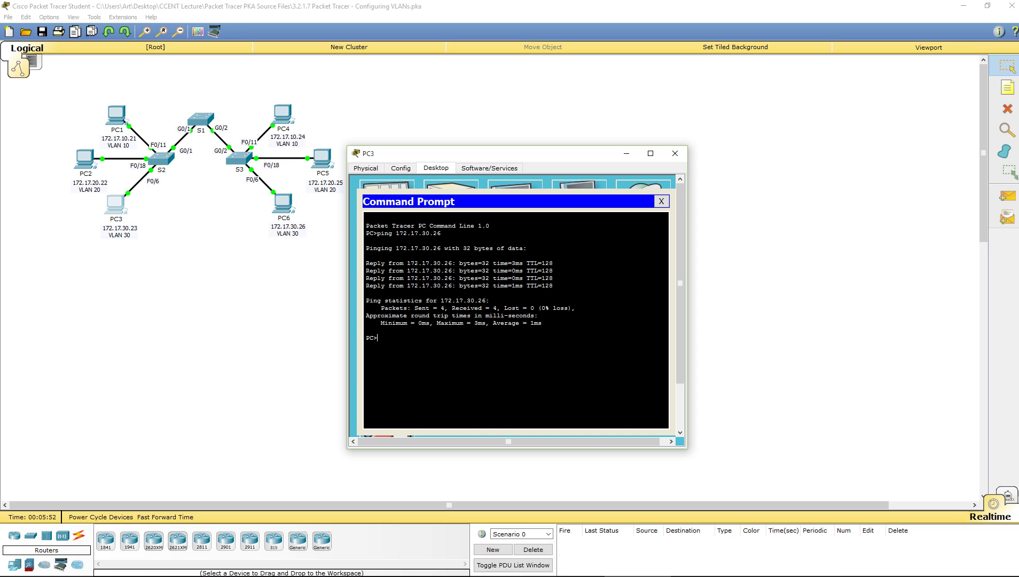
Ping PC1 at 172.17.10.21 from PC3 to test connectivity between different subnets, and close the PC's window.
type("ping 172.17.10.21")
key("Return")
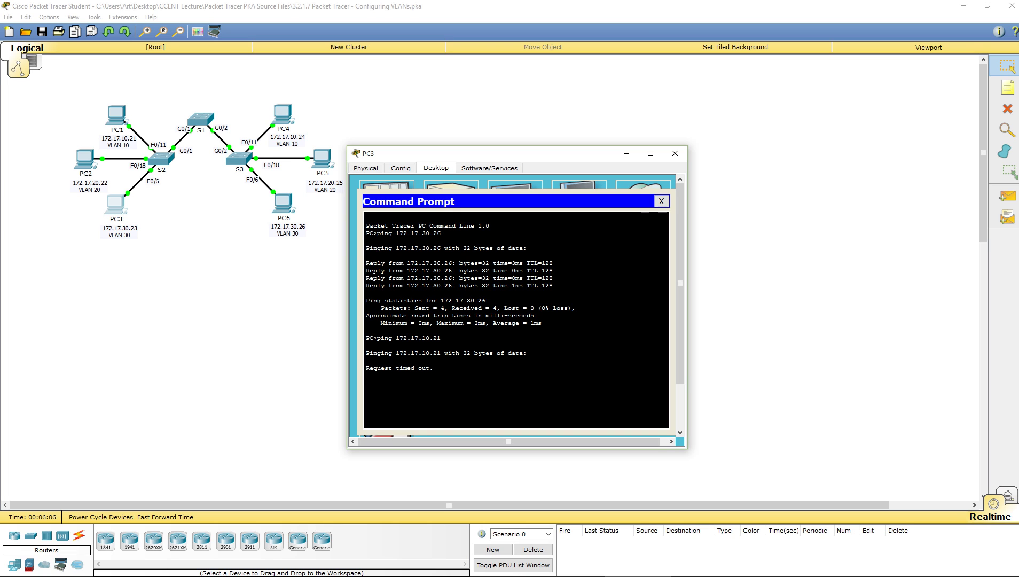
left_click(674, 155)
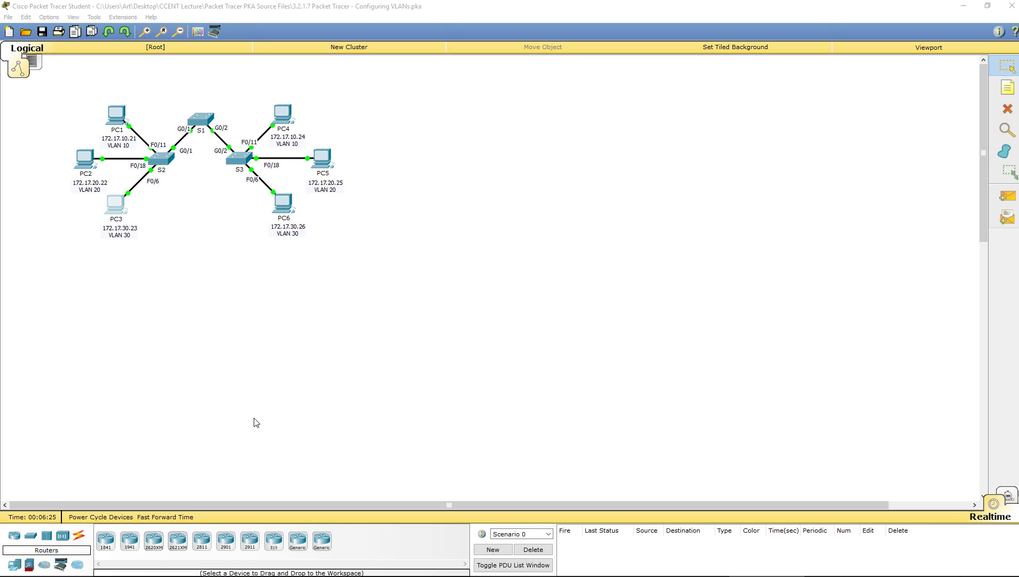
Enter privileged EXEC mode on switch S1 and proceed to global configuration mode with config t.
left_click(199, 120)
key("Return")
key("Return")
key("Return")
key("Return")
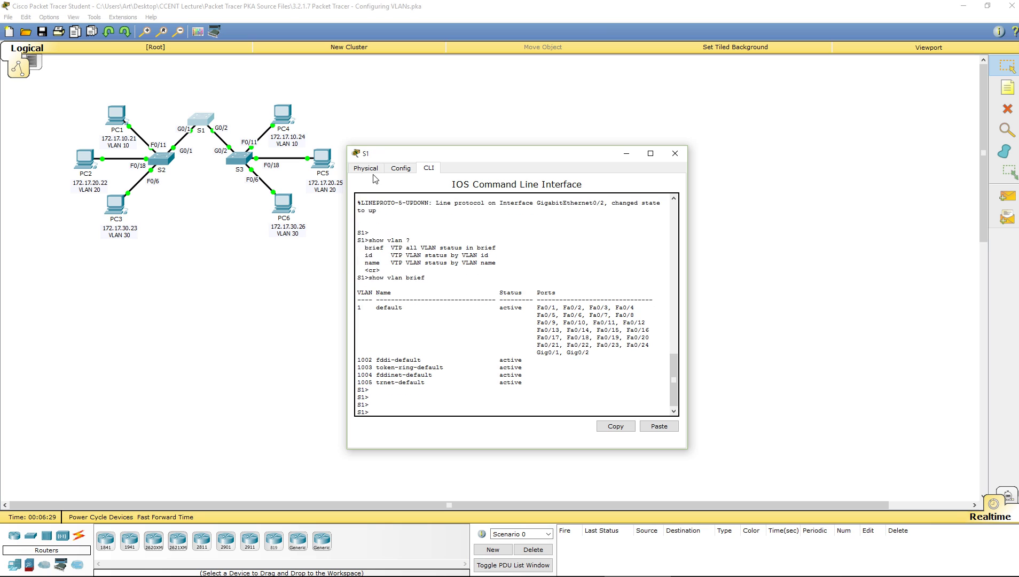
type("en")
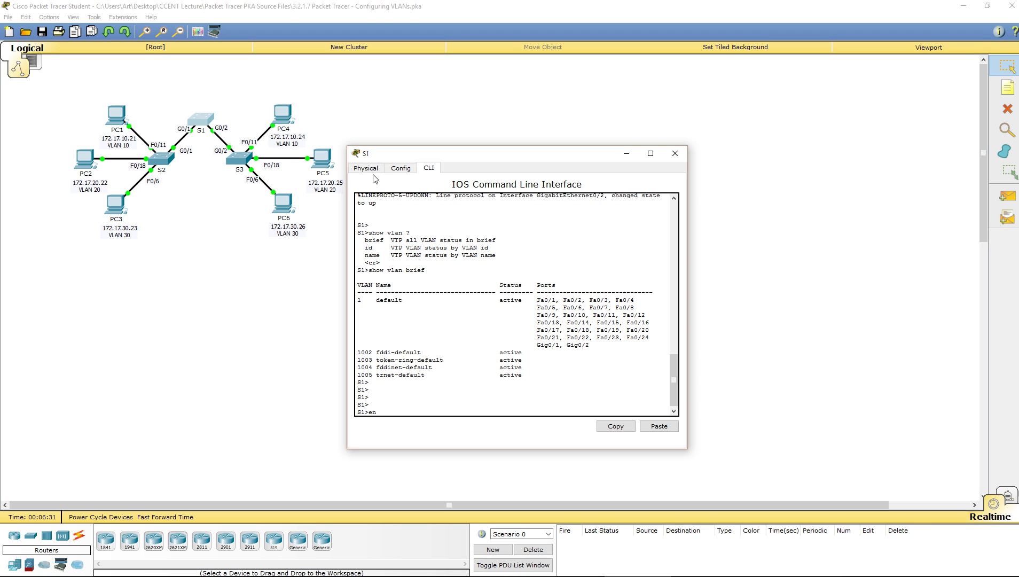
key("Return")
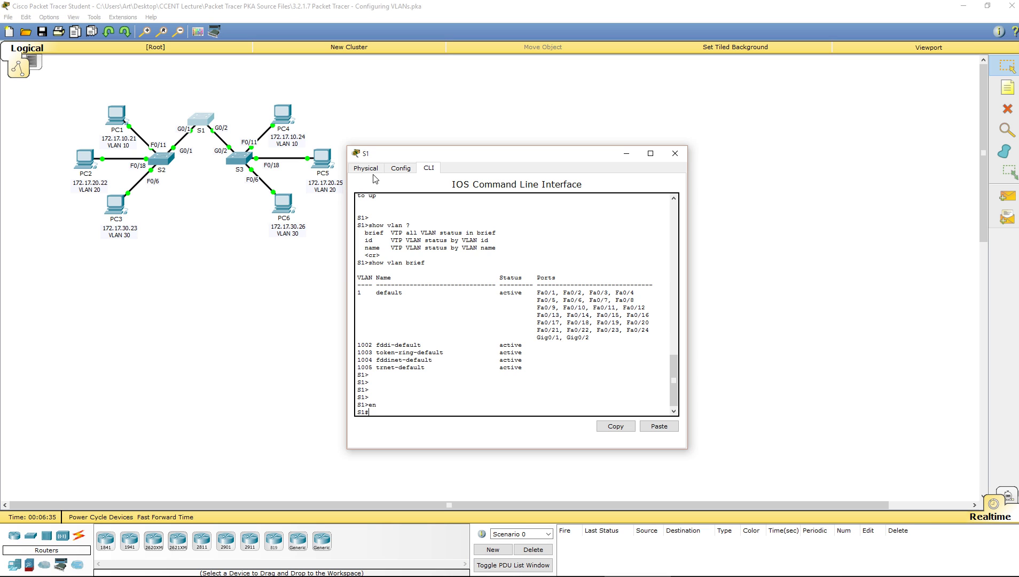
type("config t")
key("Return")
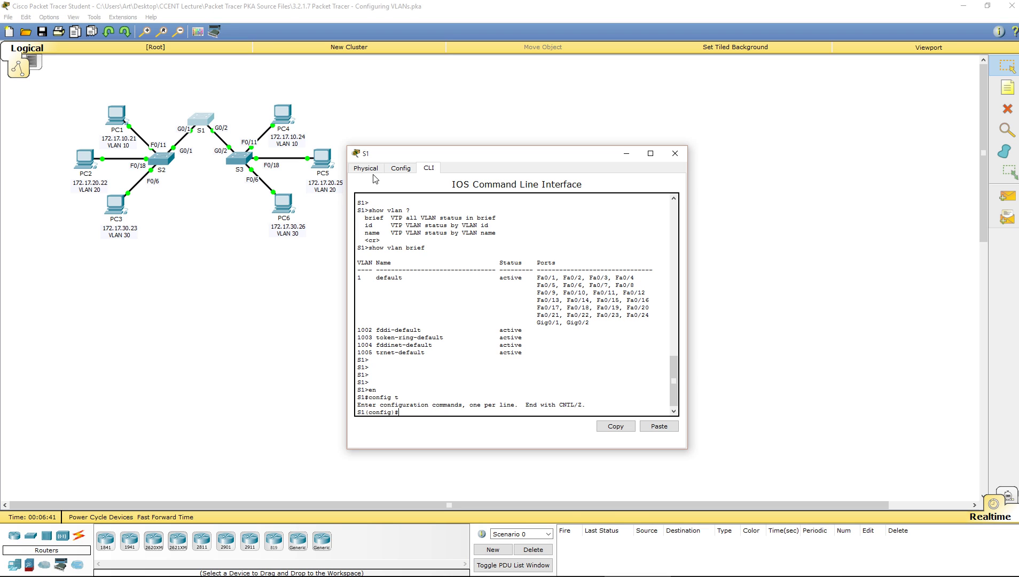
Create VLAN 10 on S1 and name it Faculty/Staff.
type("vlan 10")
key("Return")
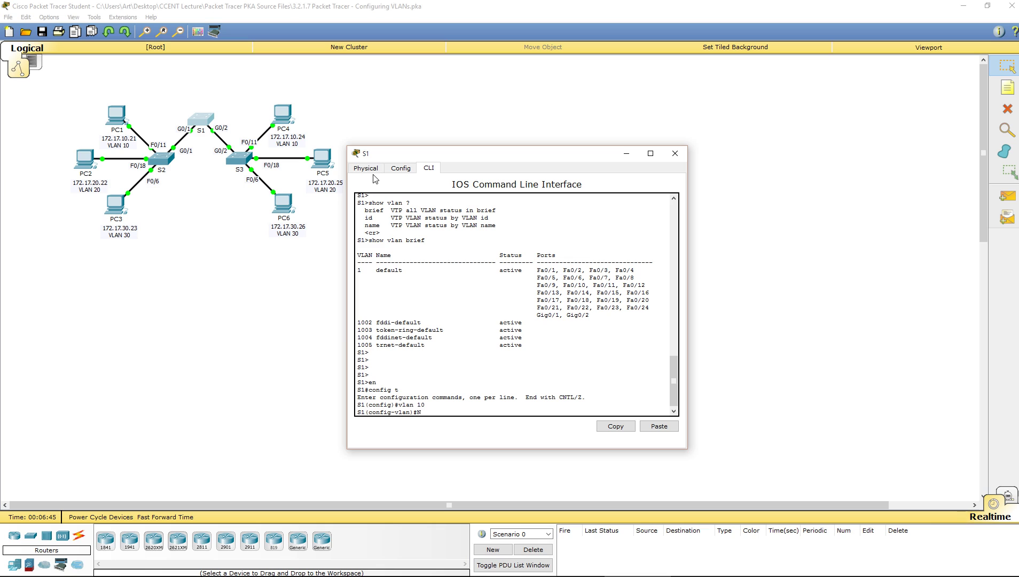
type("Name Faculty/Staff")
key("Return")
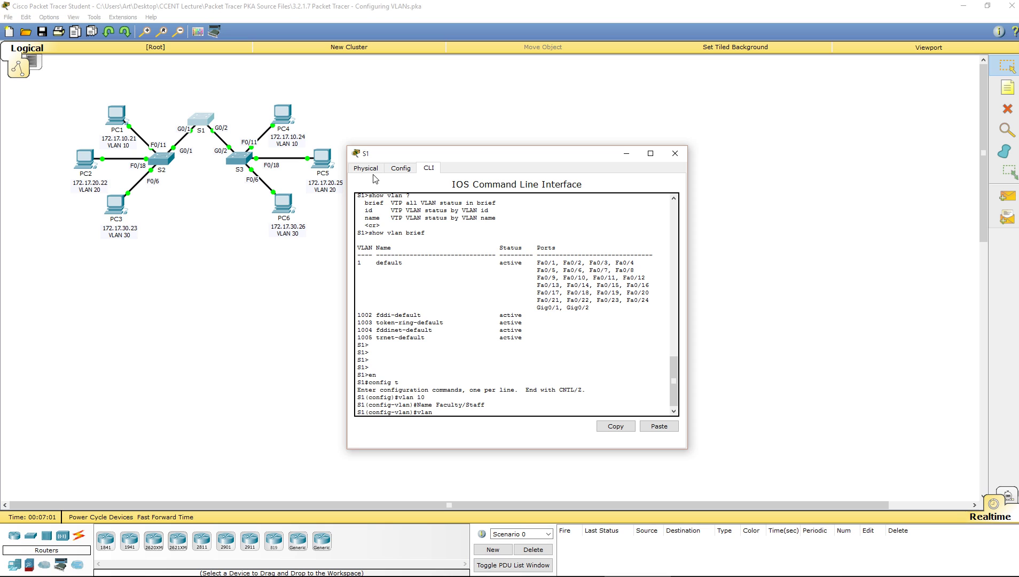
Create VLAN 20 on S1 and name it Students.
type("vlan 20")
key("Return")
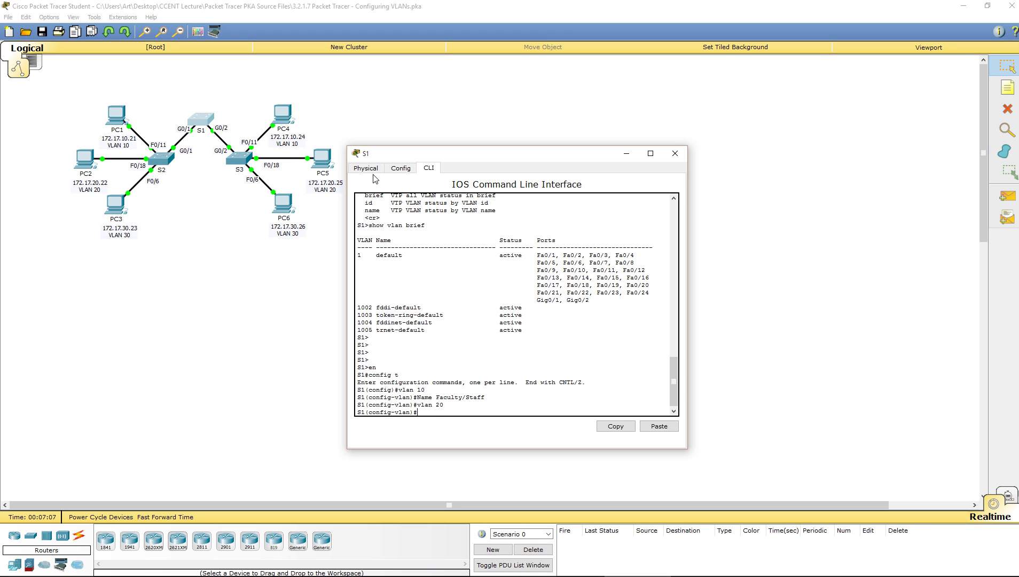
type("name Studew")
type("ts")
key("Return")
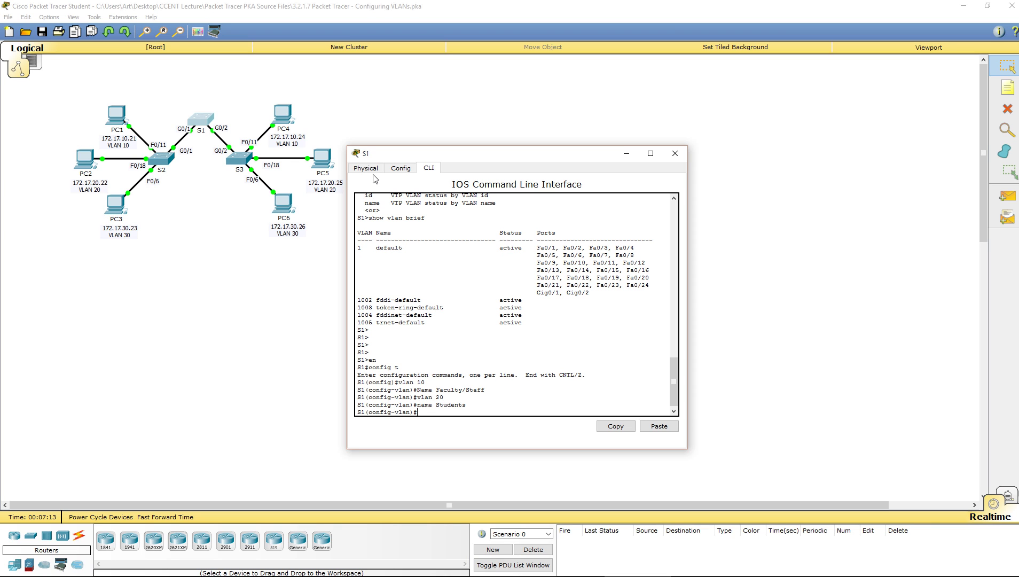
Create VLAN 30 on S1 and name it Guest(Default).
type("vlan 30")
key("Return")
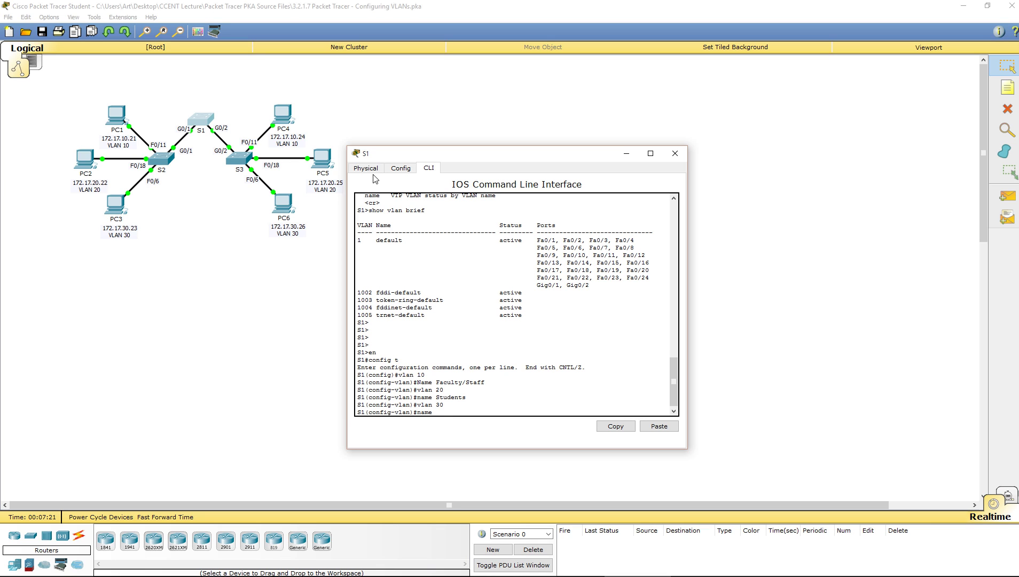
type("name Gues")
type("t(Default)")
key("Return")
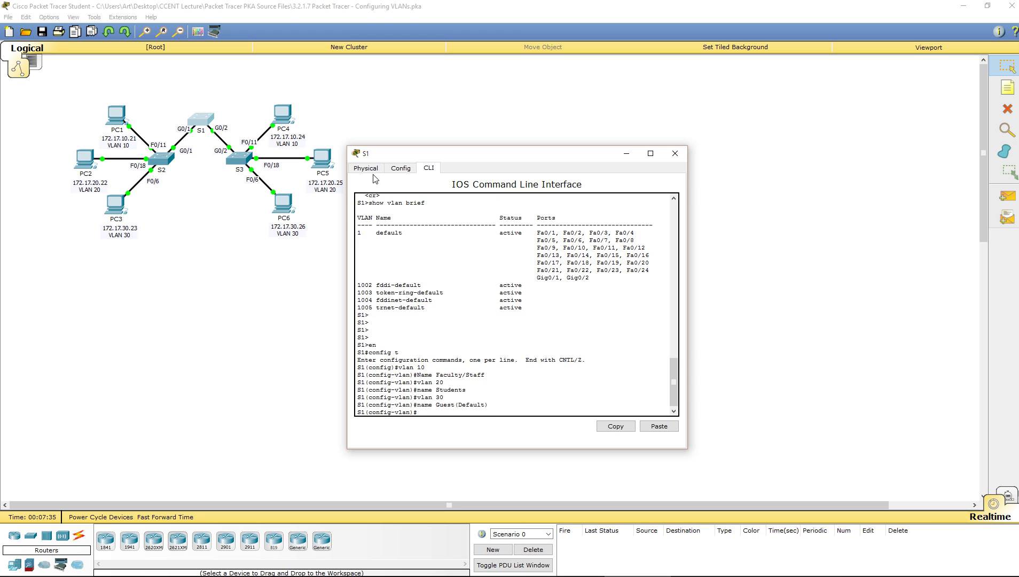
Create VLAN 99 on S1 and name it Management&Native.
type("vlan 99")
key("Return")
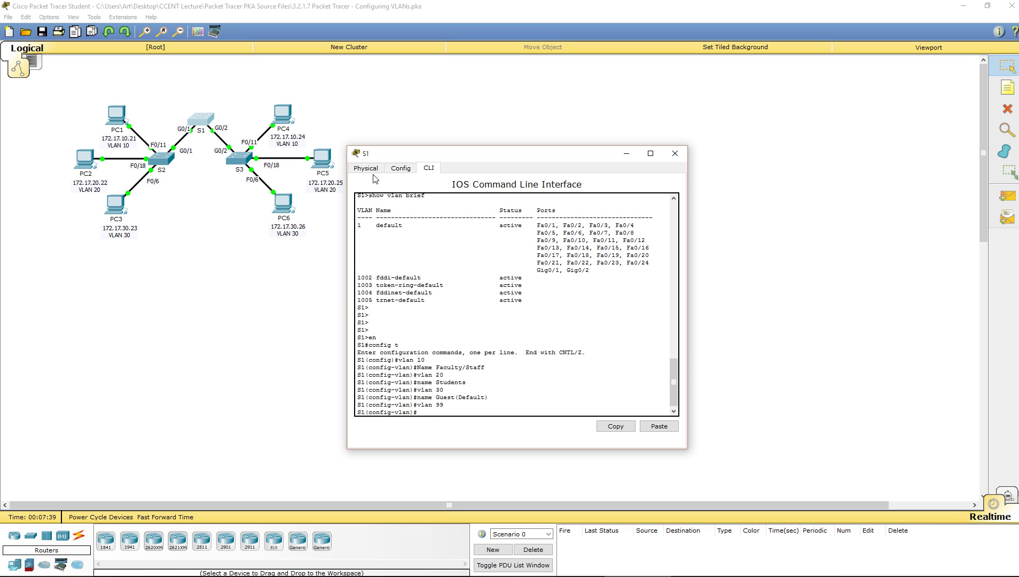
type("na")
type("M")
key("BackSpace")
key("BackSpace")
type("Management&Nat")
key("Return")
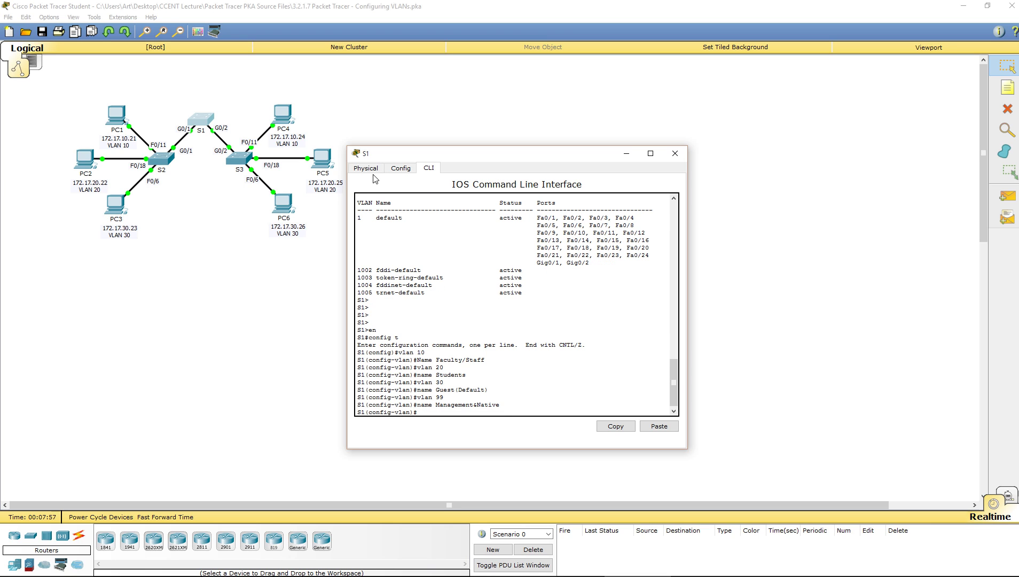
Exit VLAN and global configuration modes on S1 to return to the privileged EXEC prompt.
type("exit")
key("Return")
key("Return")
key("Return")
key("Return")
key("Return")
key("Return")
key("Return")
key("Return")
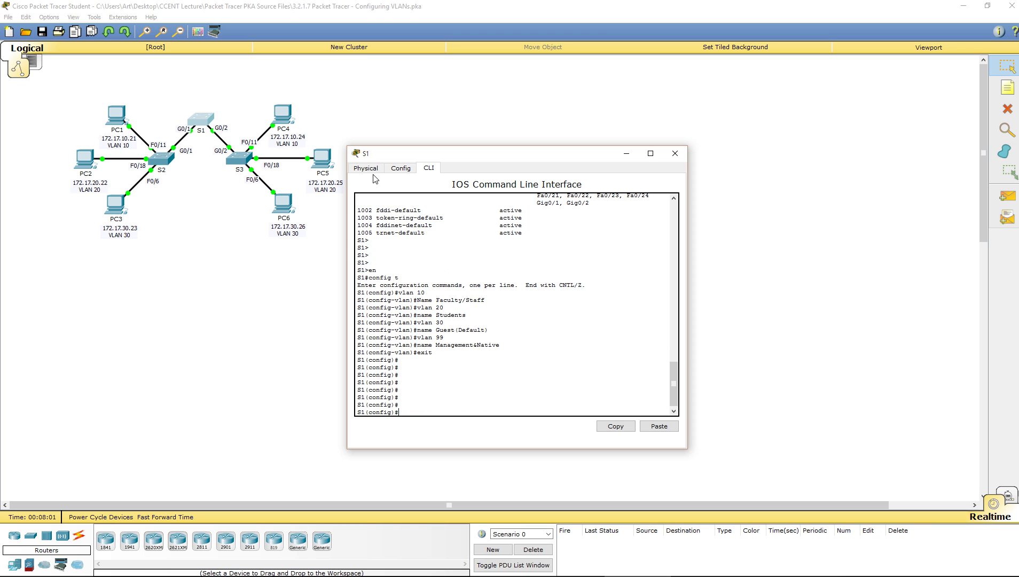
type("exit")
key("Return")
key("Return")
key("Return")
key("Return")
key("Return")
key("Return")
key("Return")
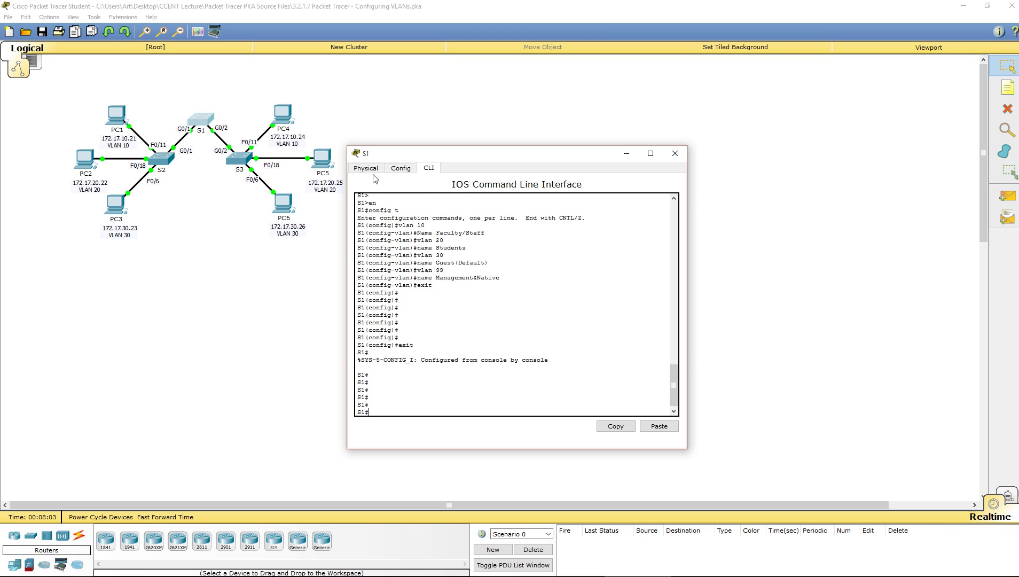
Display the brief VLAN summary on S1 with show vlan brief, examine VLAN 1 and VLANs 10 to 99, and close the switch window.
type("show vlan brigh")
key("Return")
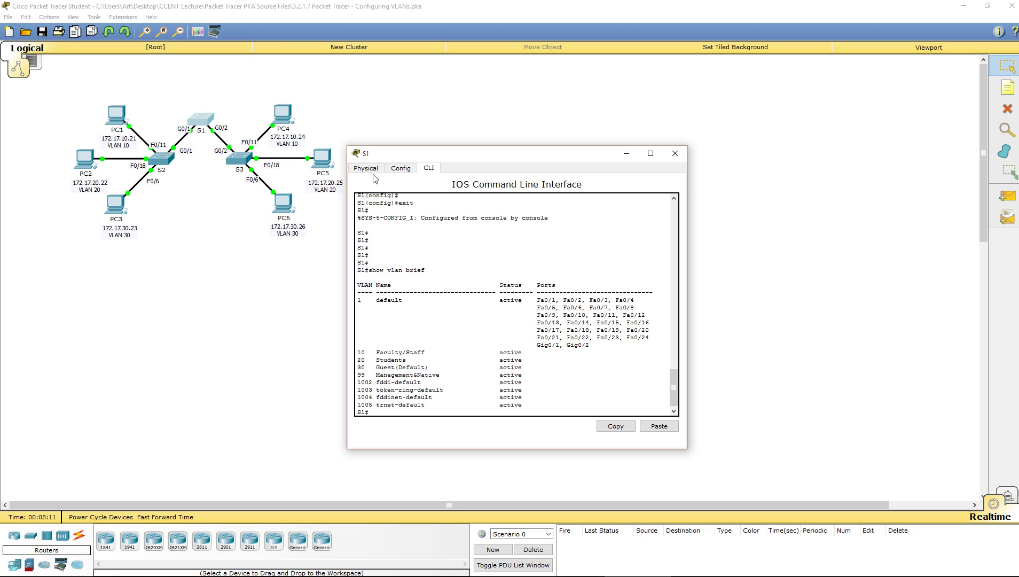
left_click_drag(357, 300, 362, 300)
left_click(358, 344)
double_click(359, 375)
left_click(358, 375)
left_click_drag(357, 352, 671, 372)
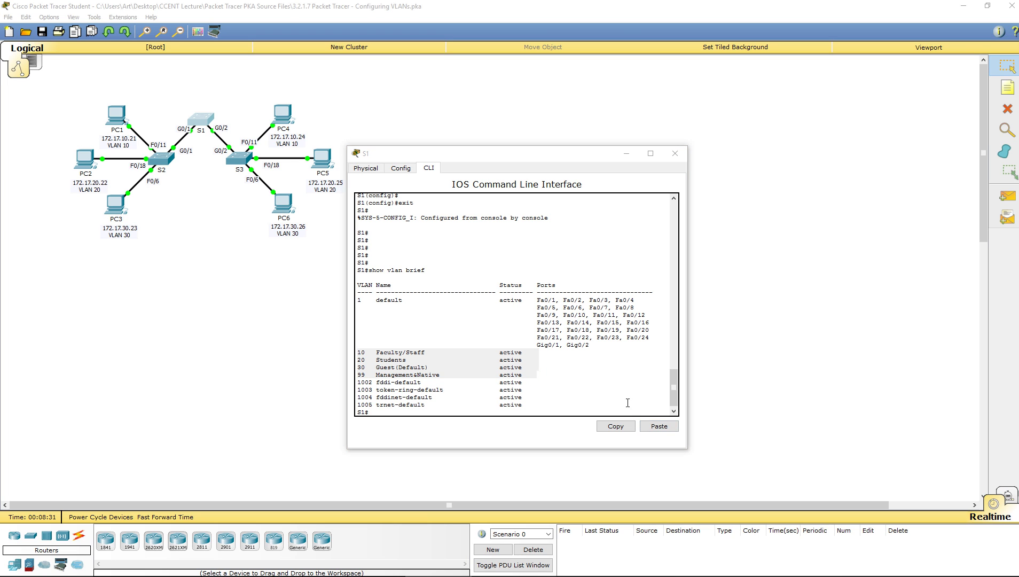
left_click(609, 401)
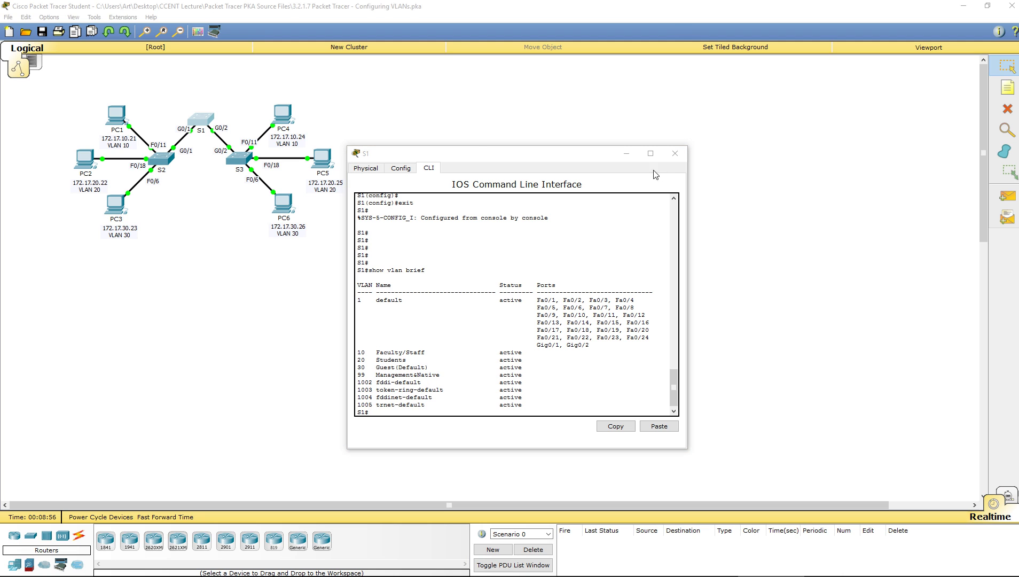
left_click(676, 155)
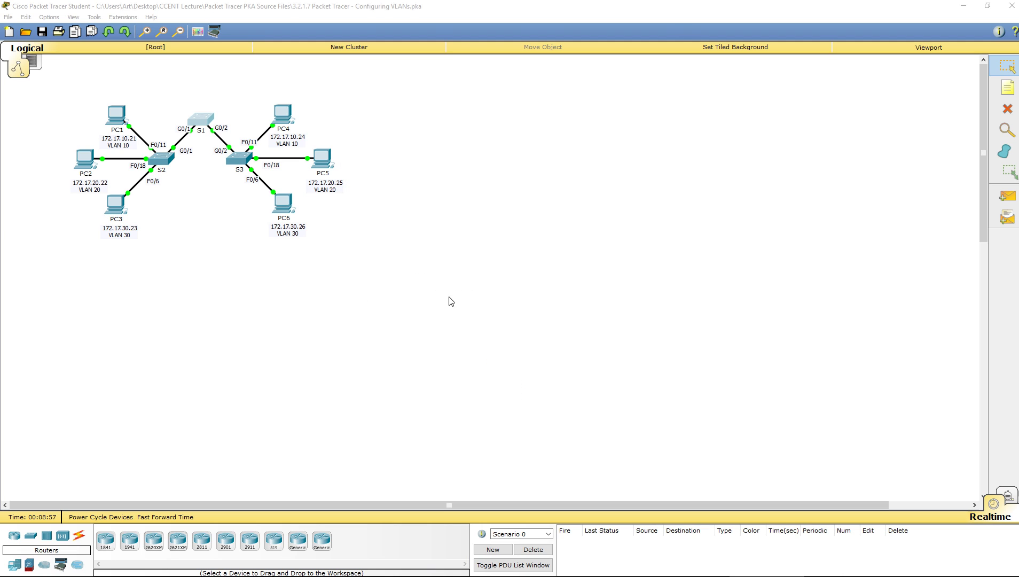
Open the command line of switch S2 and enter global configuration mode.
left_click(156, 165)
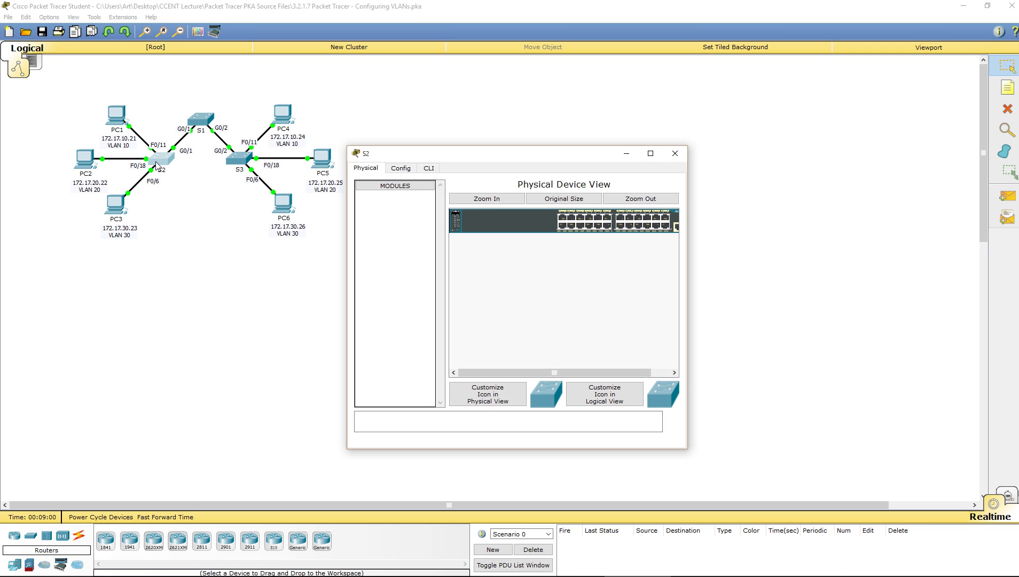
left_click(429, 169)
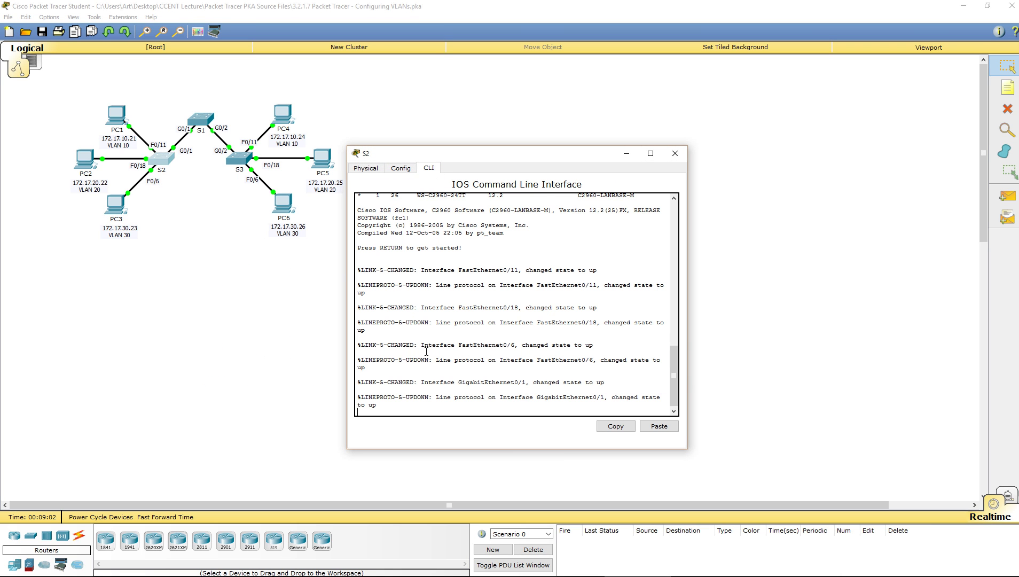
key("Return")
key("Return")
key("Return")
type("en")
key("Return")
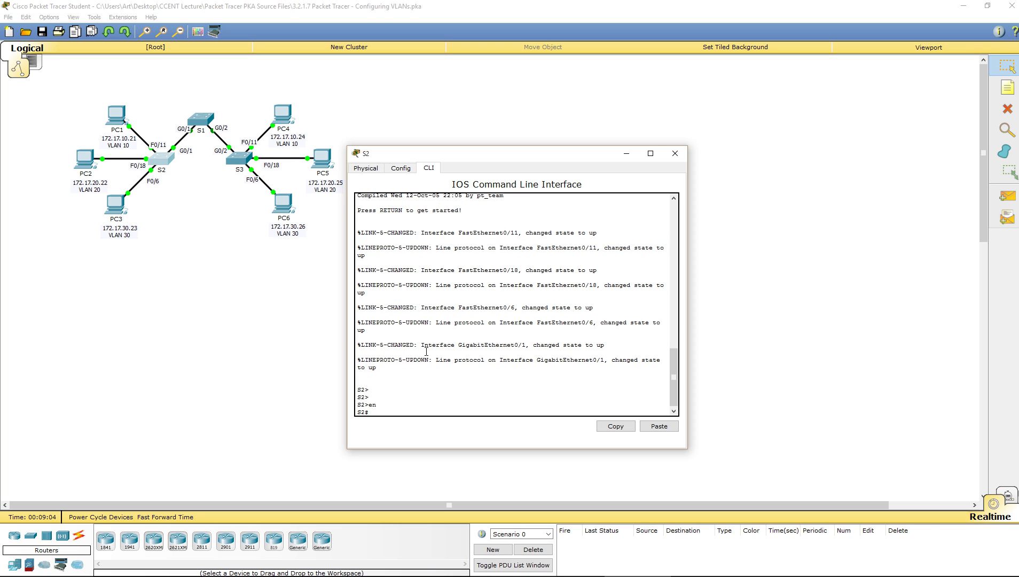
type("conf t")
key("Return")
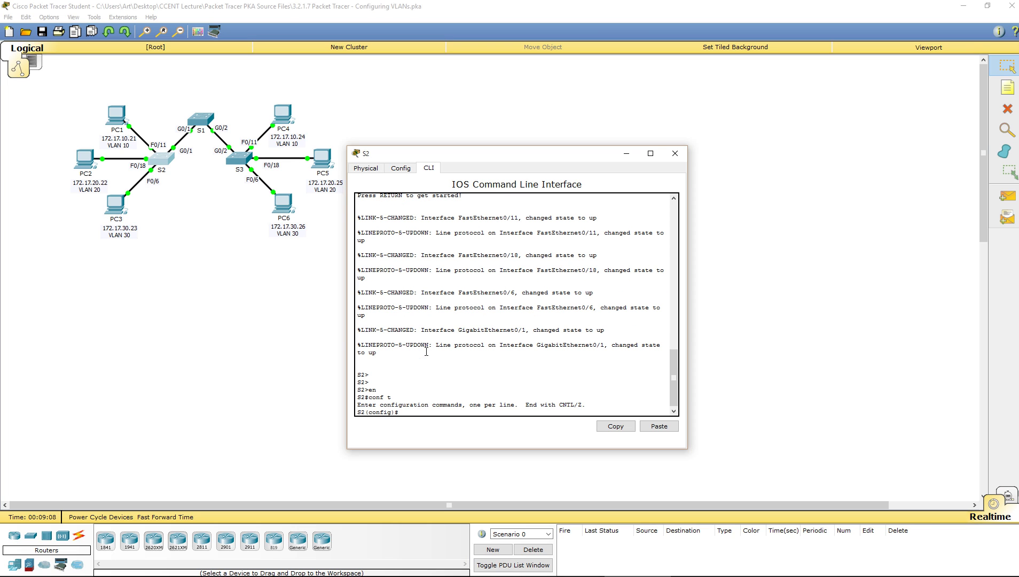
Create VLAN 10 on S2 and name it Faculty/Staff.
type("vlan 10")
key("Return")
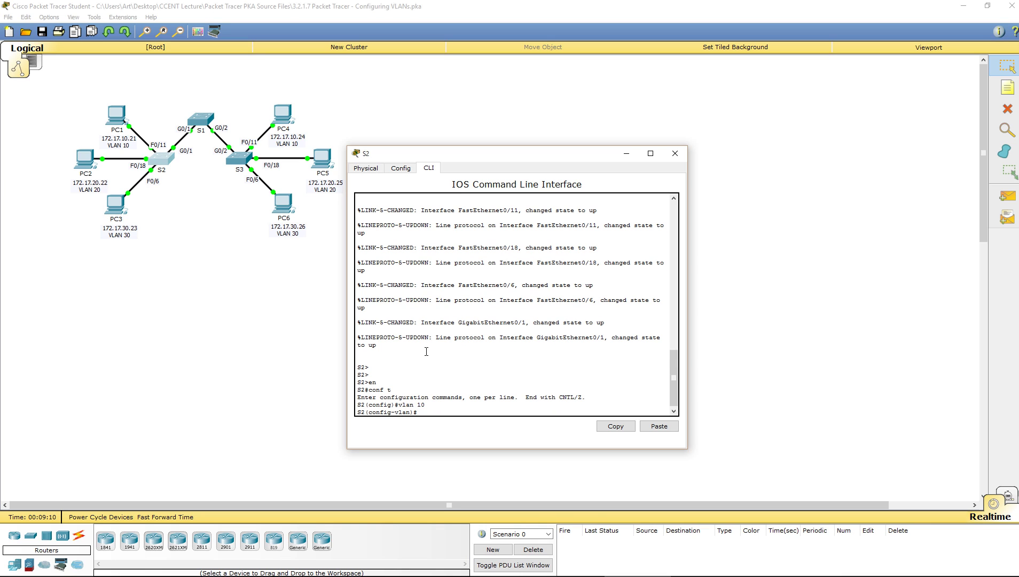
type("name Faculty/Staff")
key("Return")
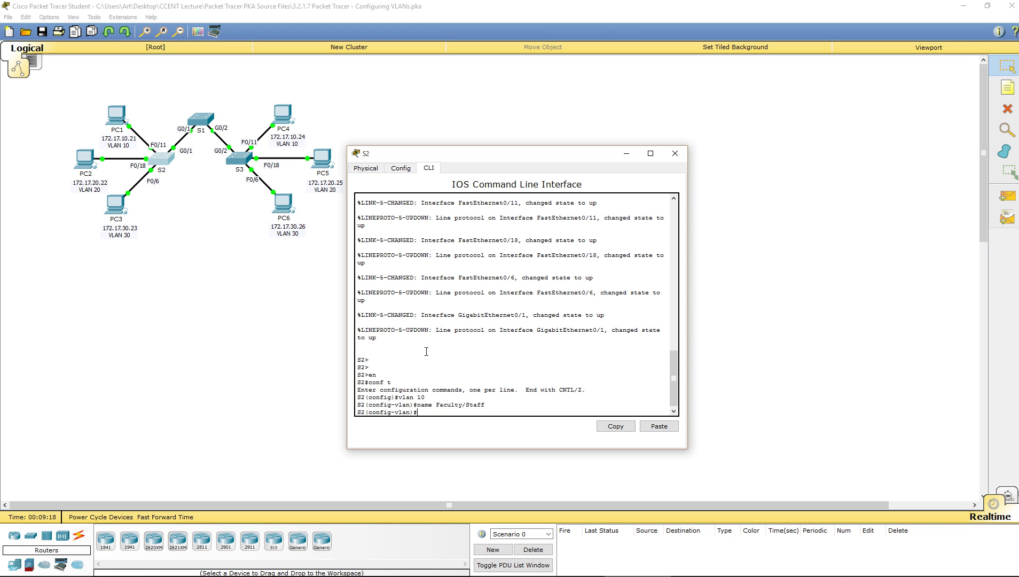
Create VLAN 20 on S2 and name it Students.
type("vlan 20")
key("Return")
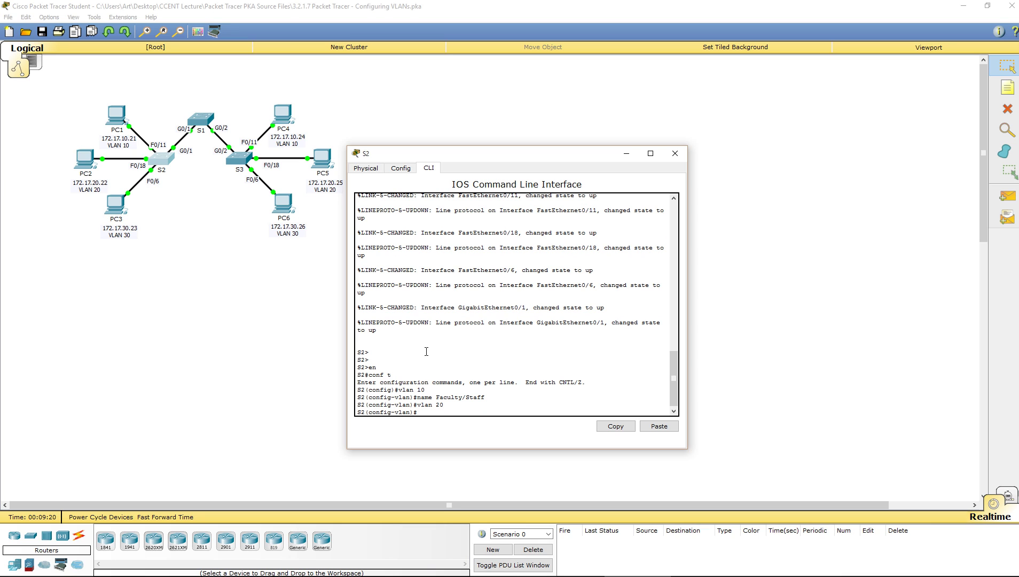
type("name Students")
key("Return")
Create VLAN 30 on S2 and name it Guest/(Default).
type("vlan)#vl")
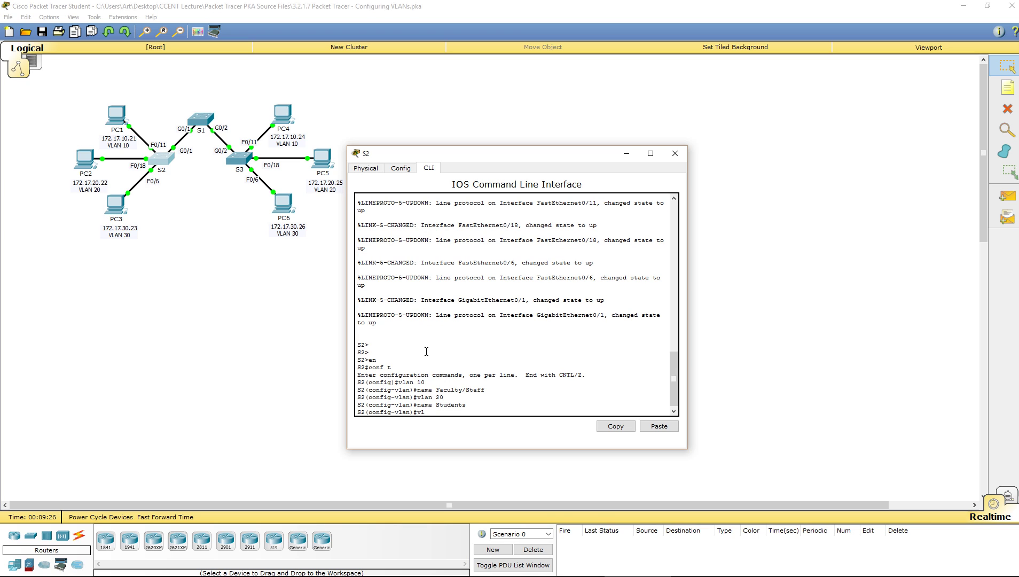
type("an 30")
key("Return")
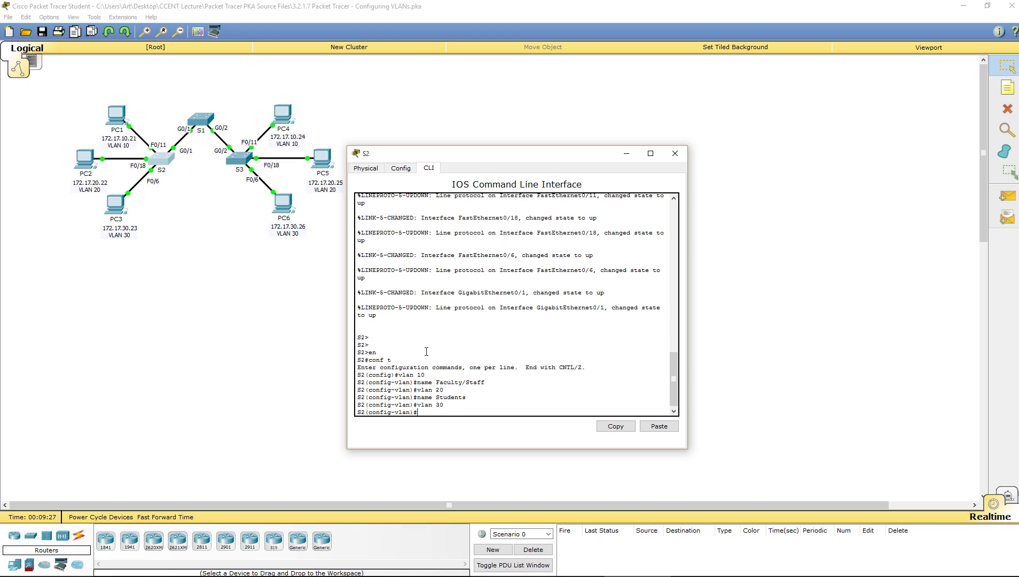
type("name Guest/(Default)")
key("Return")
Create VLAN 99 on S2, name it Management&Native, and close the S2 window.
type("vlan 9")
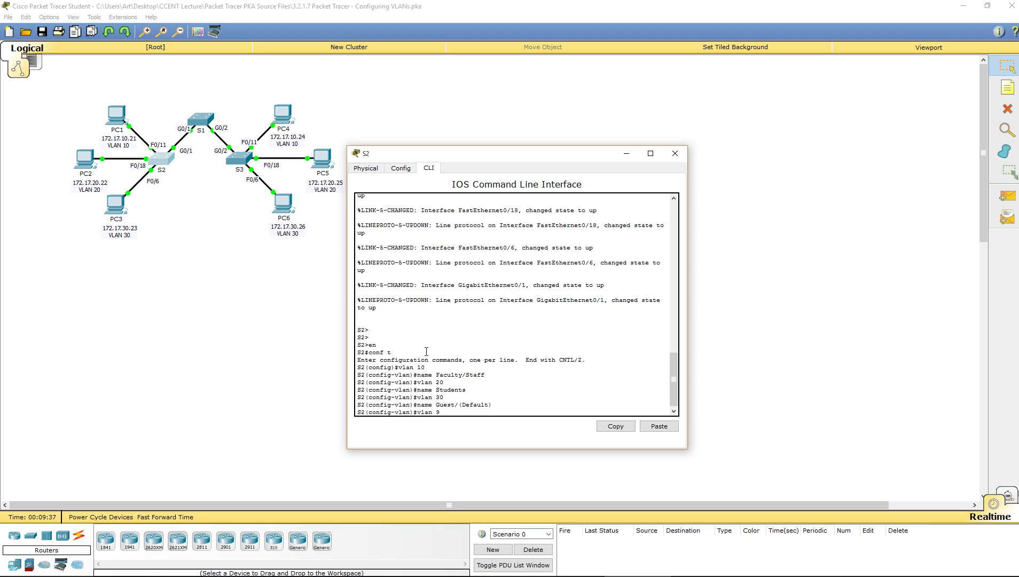
type("9")
key("Return")
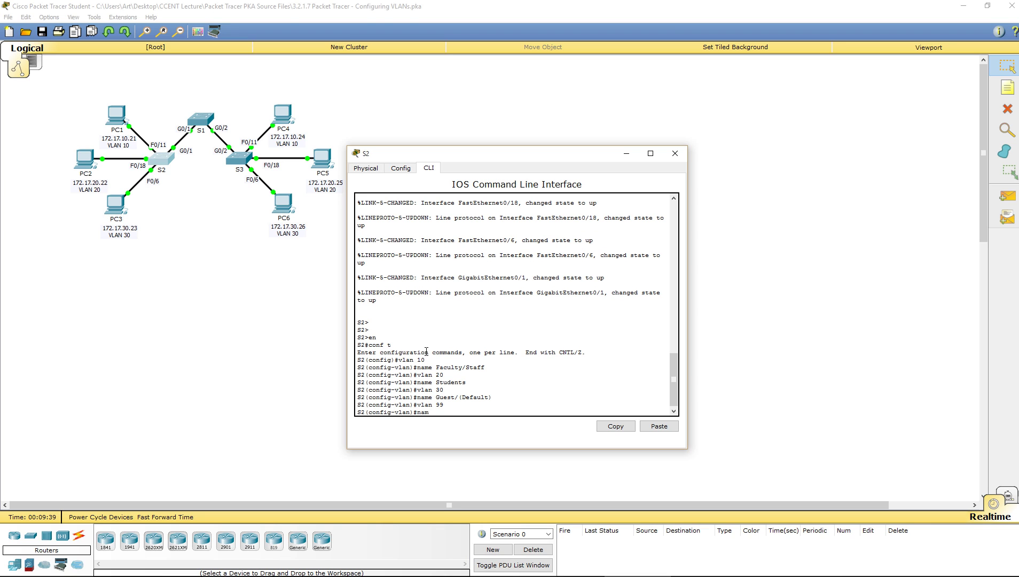
type("name Management&Native")
key("Return")
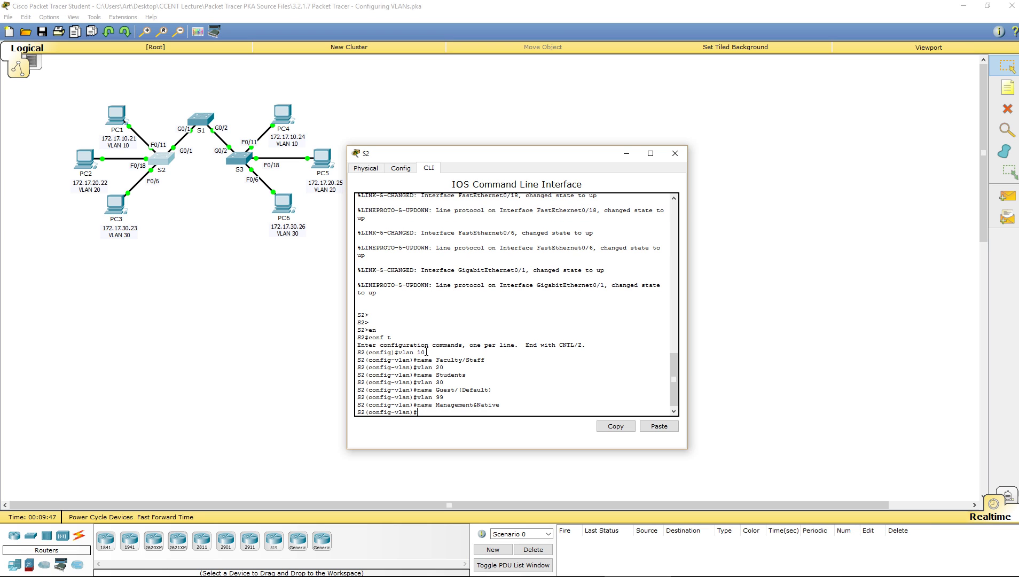
left_click(676, 153)
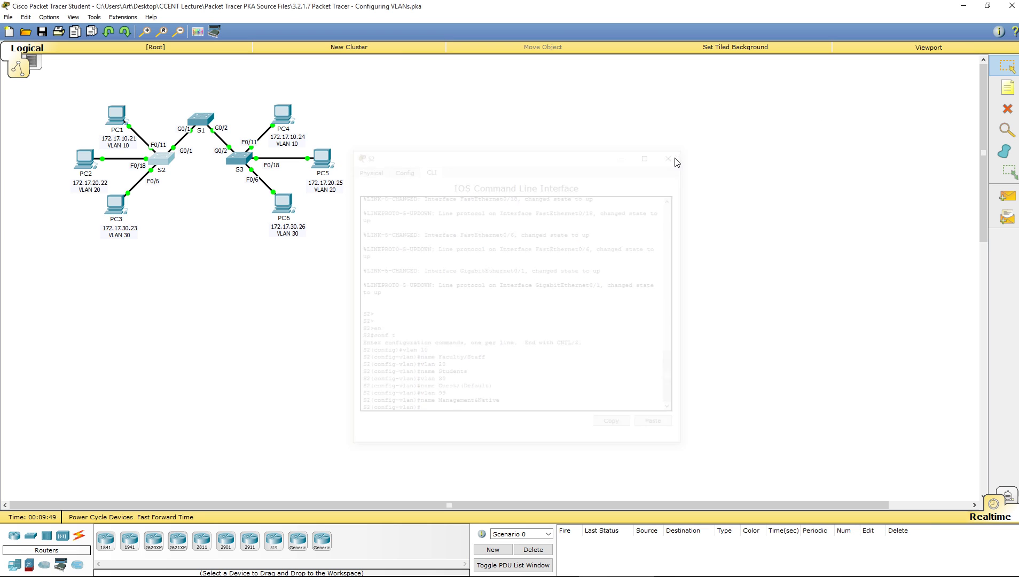
Open the command line of switch S3 and enter global configuration mode.
left_click(248, 164)
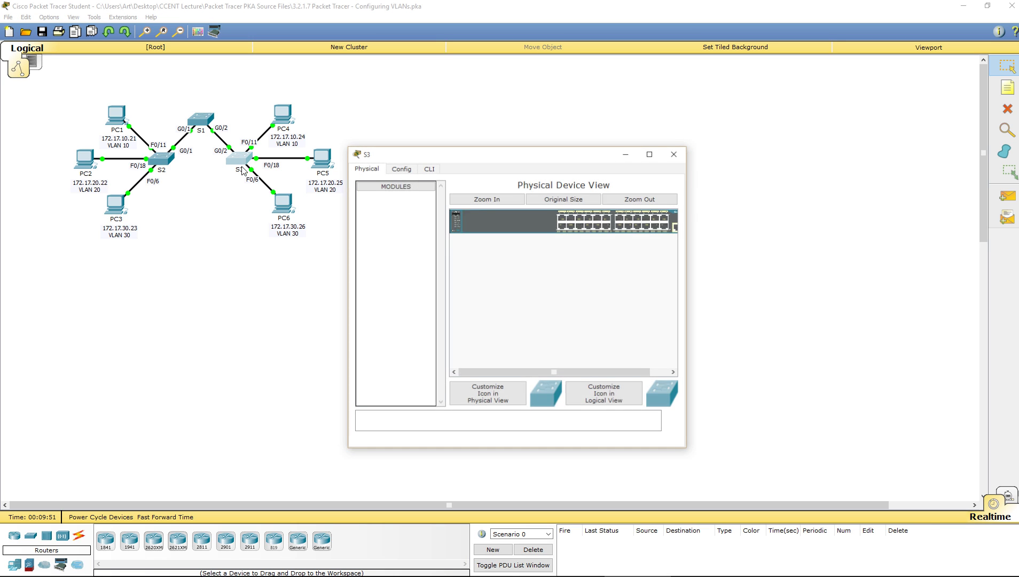
left_click(429, 168)
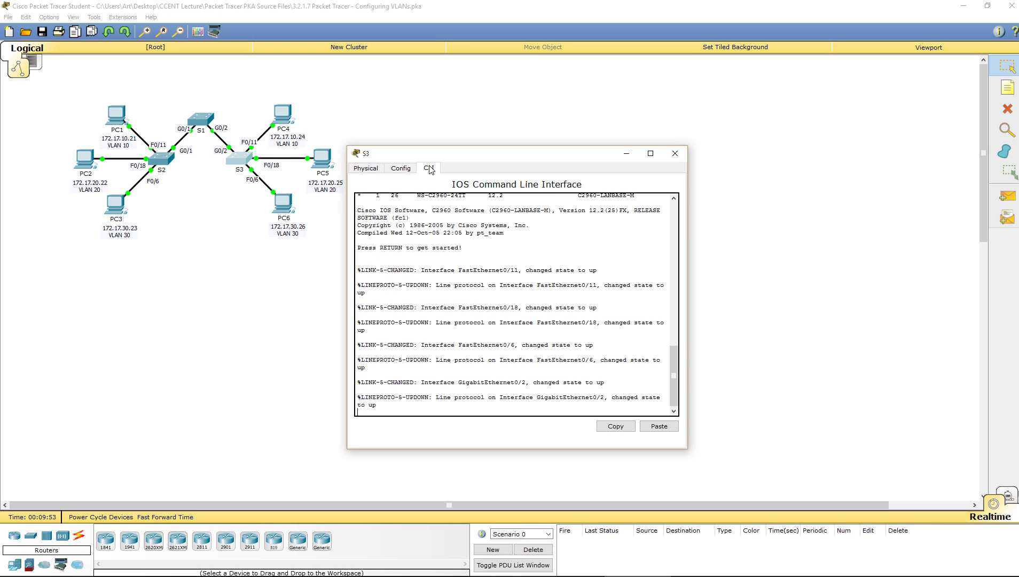
key("Return")
key("Return")
key("Return")
key("Return")
type("en")
key("Return")
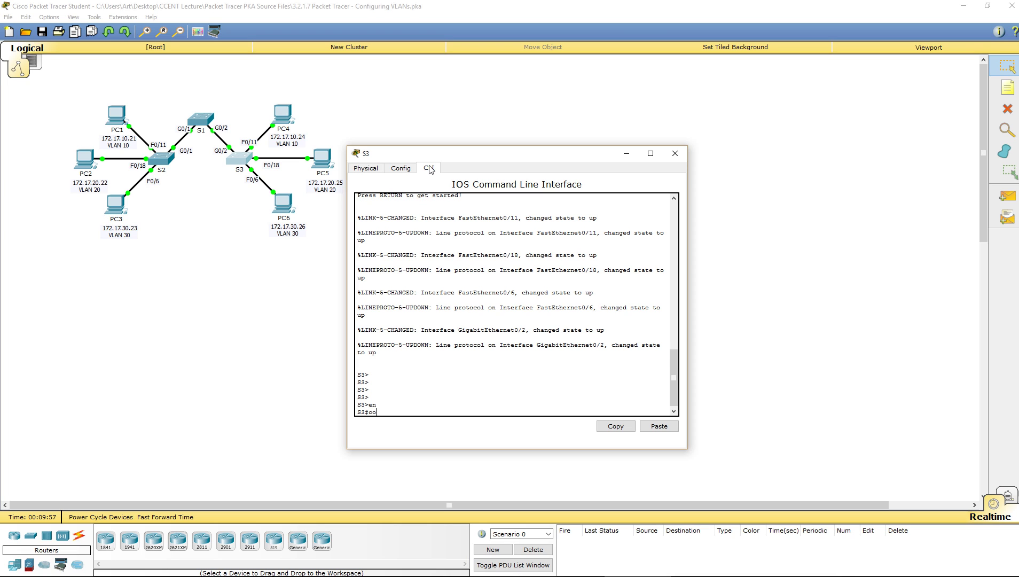
type("conf t")
key("Return")
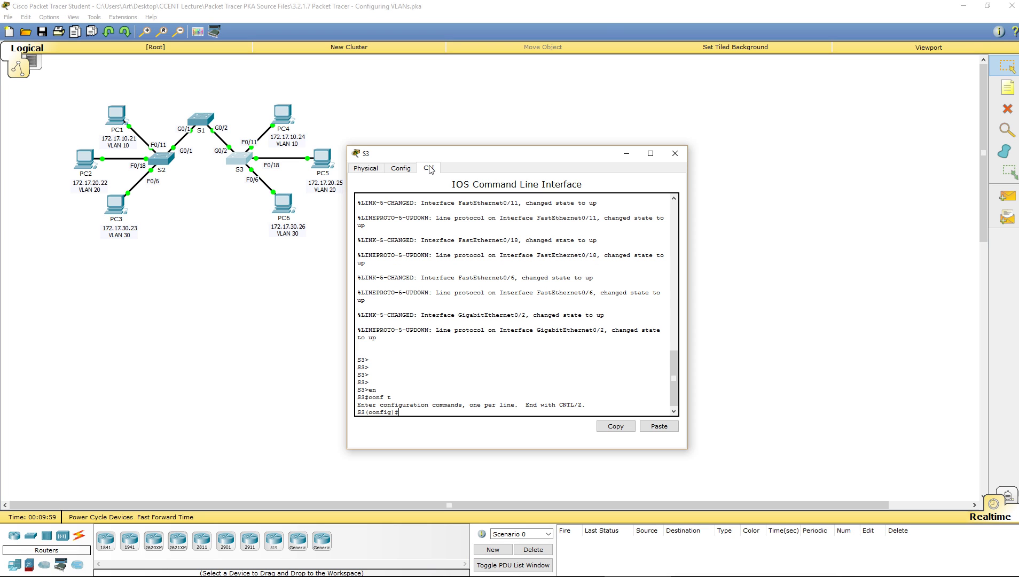
Create VLAN 10 on S3 and name it Faculty/Staff.
type("vlan 10")
key("Return")
type("na")
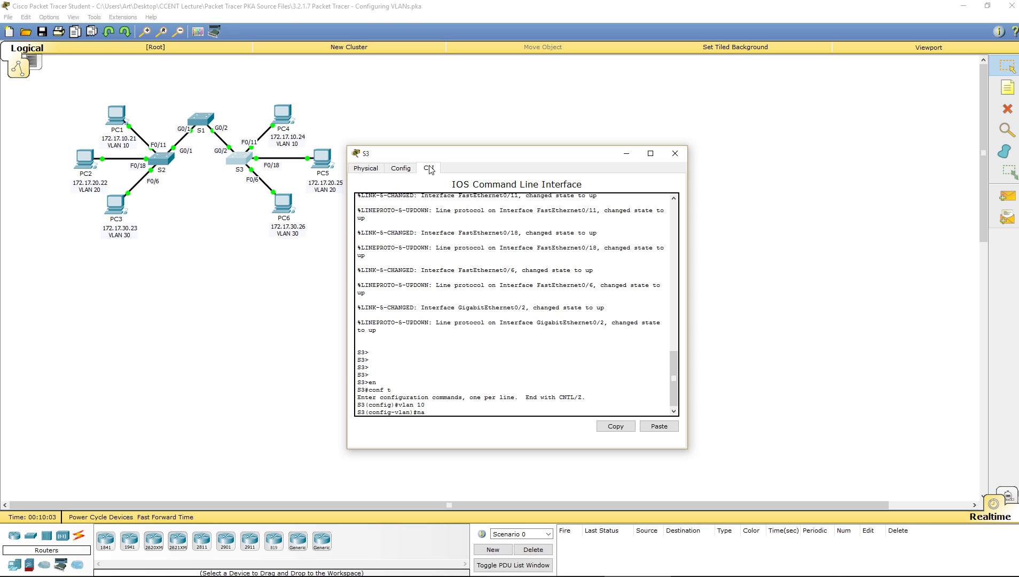
type("me Faculty/Staff")
key("Return")
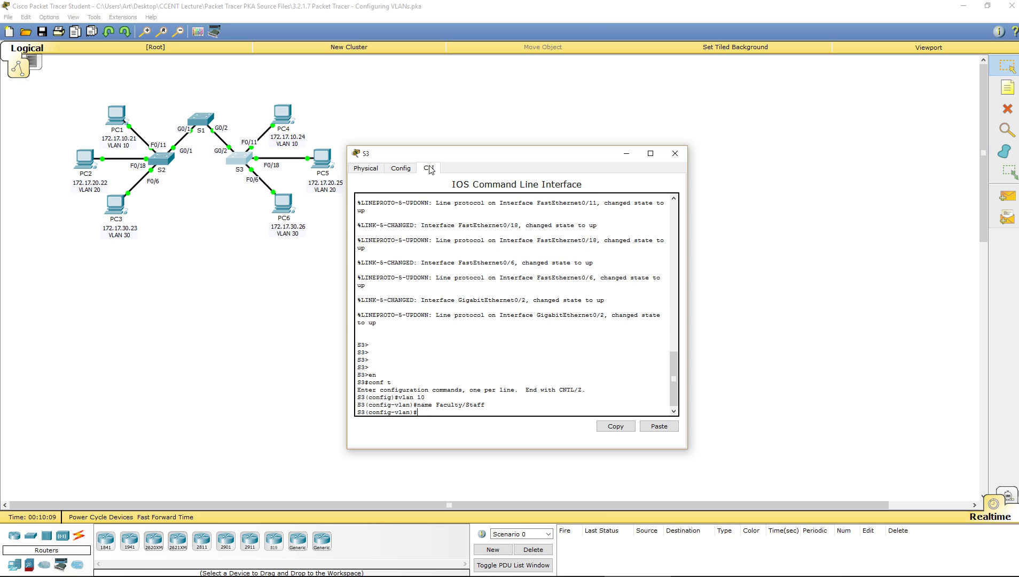
Create VLAN 20 on S3 and name it students.
type("vlan 20")
key("Return")
type("Name s")
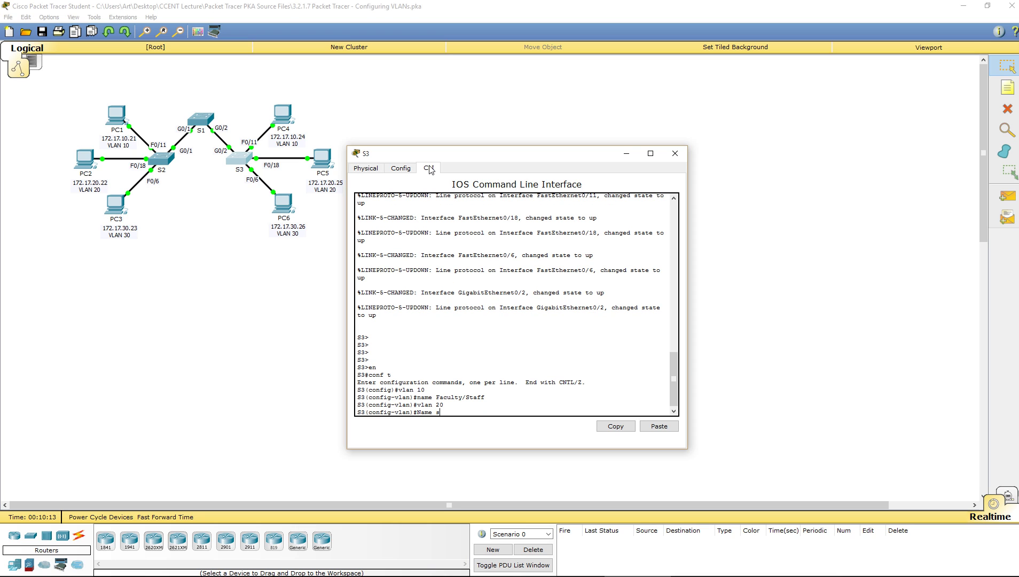
type("tudents")
key("Return")
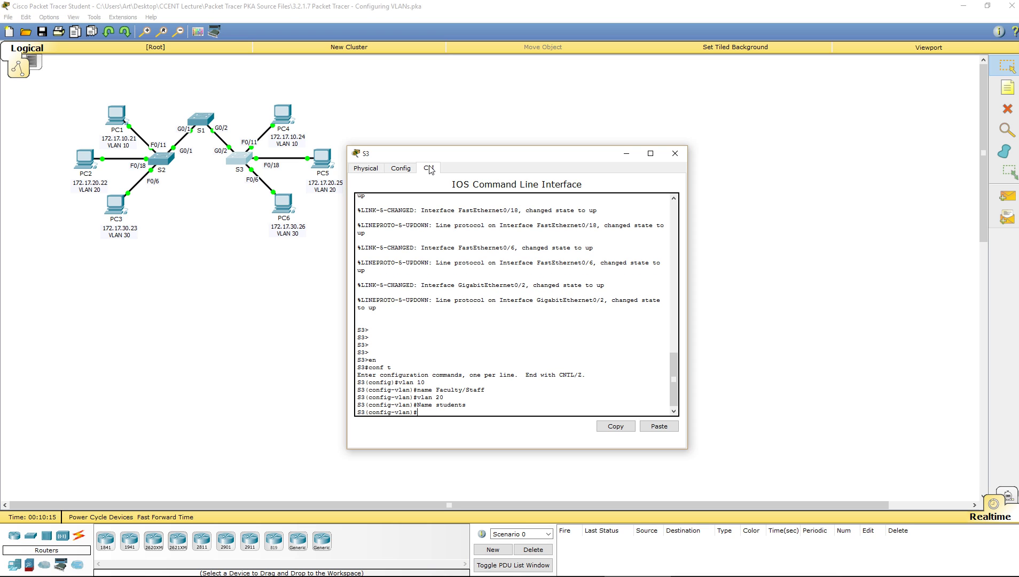
Create VLAN 30 on S3 and name it Guest(Default).
type("vlan 30")
key("Return")
type("na")
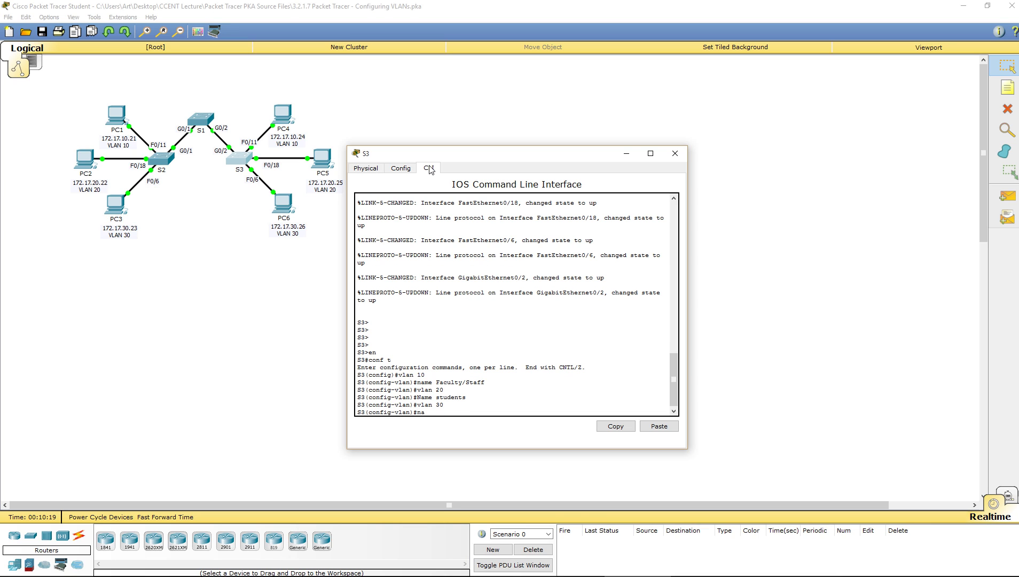
type("me Guest(Default")
key("Return")
Create VLAN 99 on S3 and name it Management&Native.
type("clan")
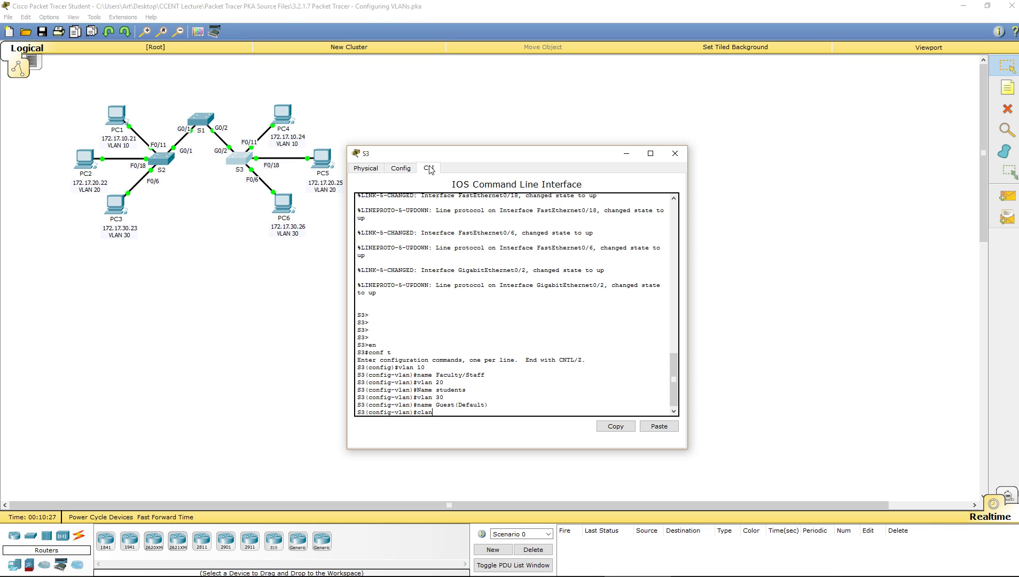
type(" 99")
key("Return")
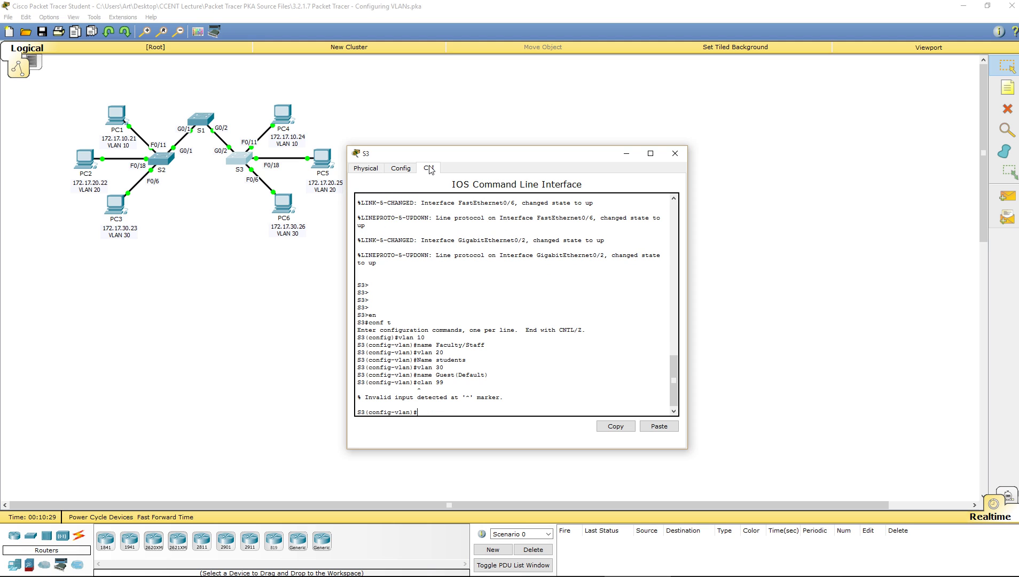
type("vlan 99")
key("Return")
type("name")
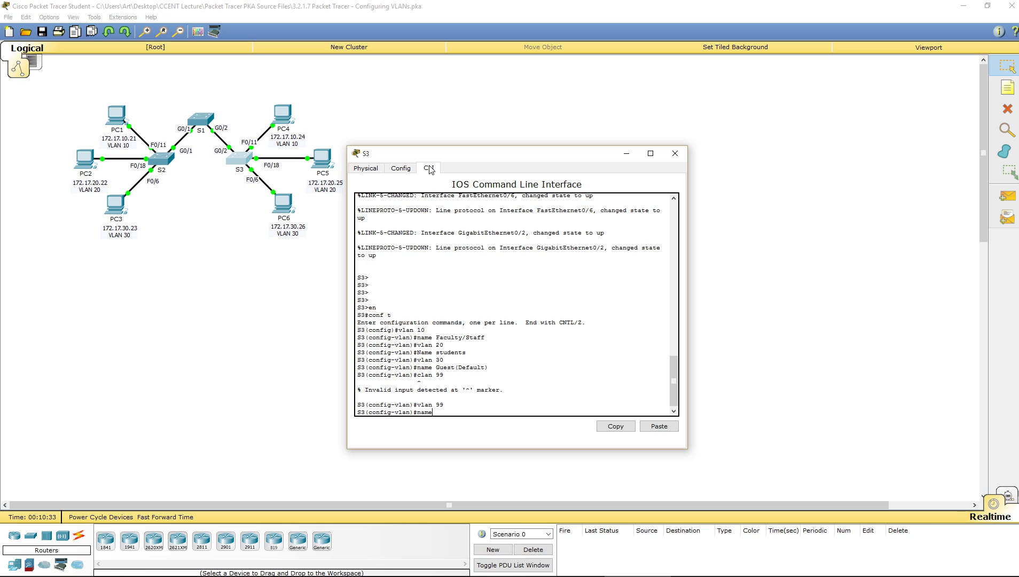
type(" Management&Native")
key("Return")
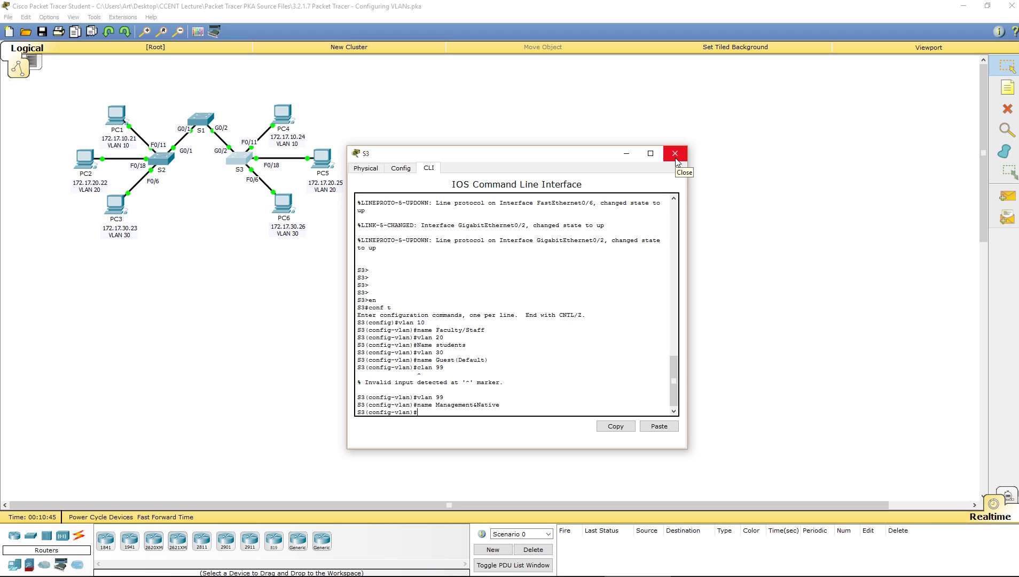
Exit VLAN and global configuration modes on S3 to return to the privileged EXEC prompt.
type("xit")
key("Return")
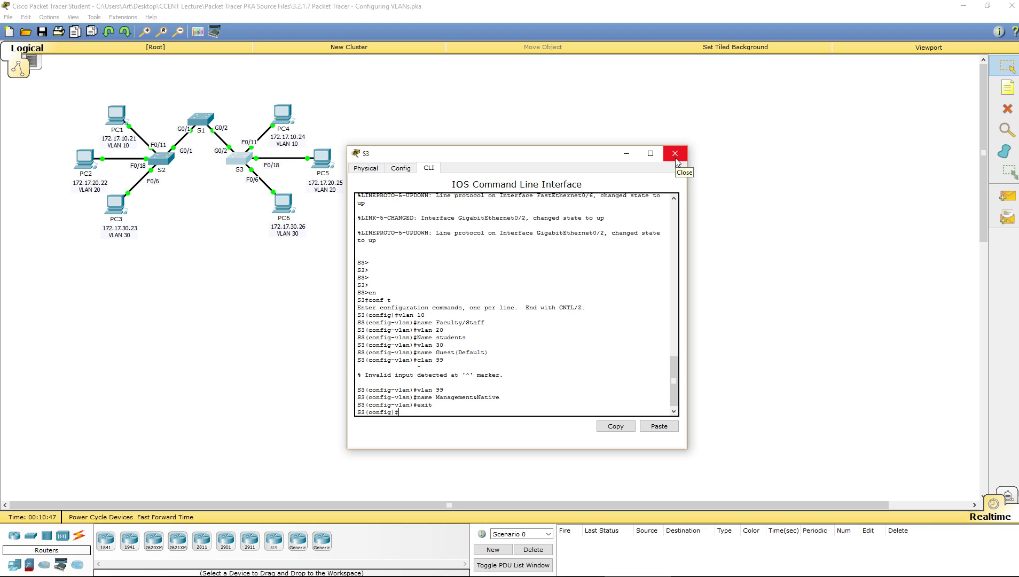
type("exit")
key("Return")
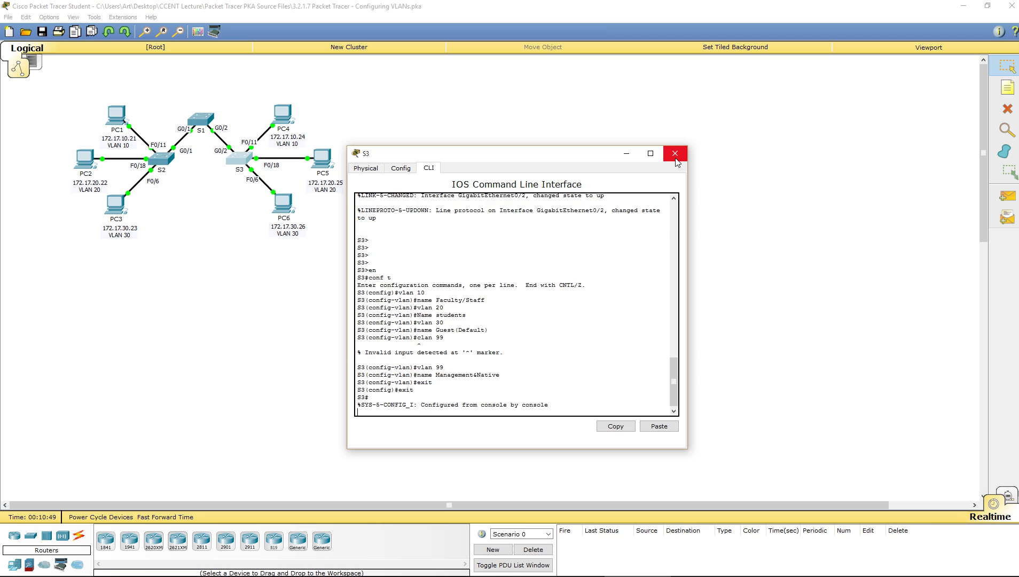
key("Return")
key("Return")
key("Return")
key("Return")
key("Return")
key("Return")
key("Return")
key("Return")
key("Return")
key("Return")
key("Return")
key("Return")
key("Return")
key("Return")
key("Return")
Display the brief VLAN summary on S3 with show vlan brief to check the configured VLANs.
type("show vla")
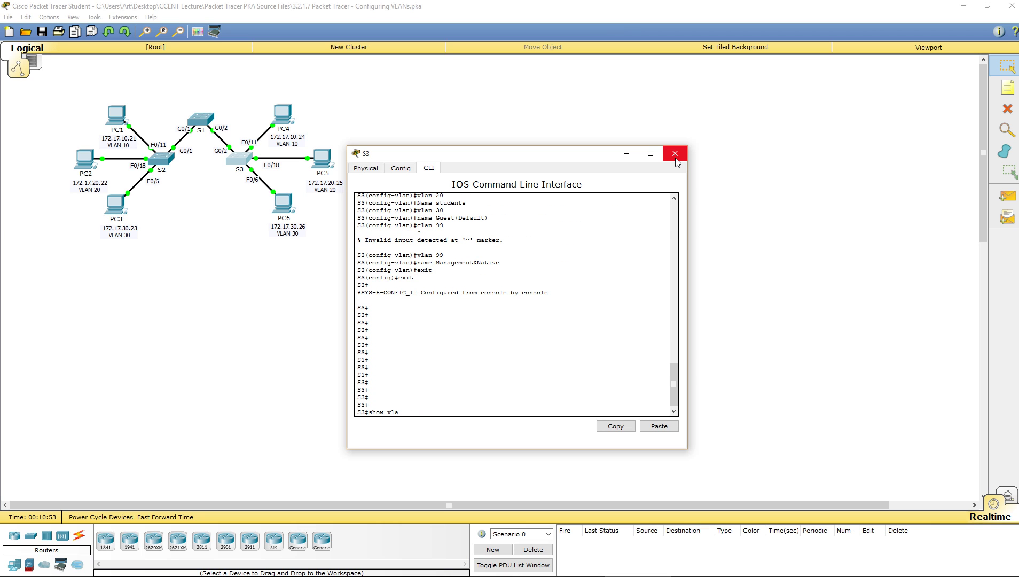
type("n brieg")
key("Return")
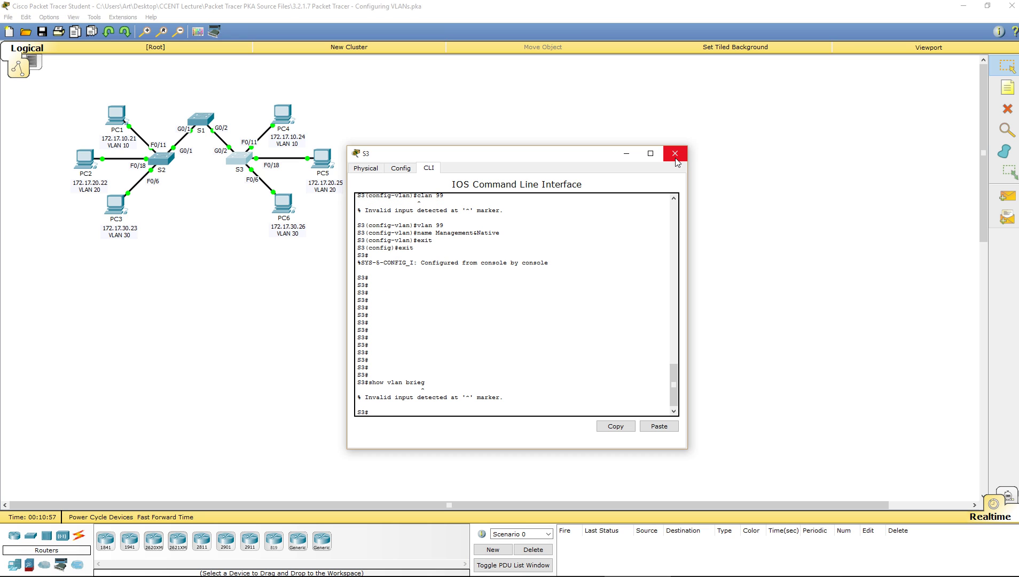
key("Up")
key("BackSpace")
type("f")
key("Return")
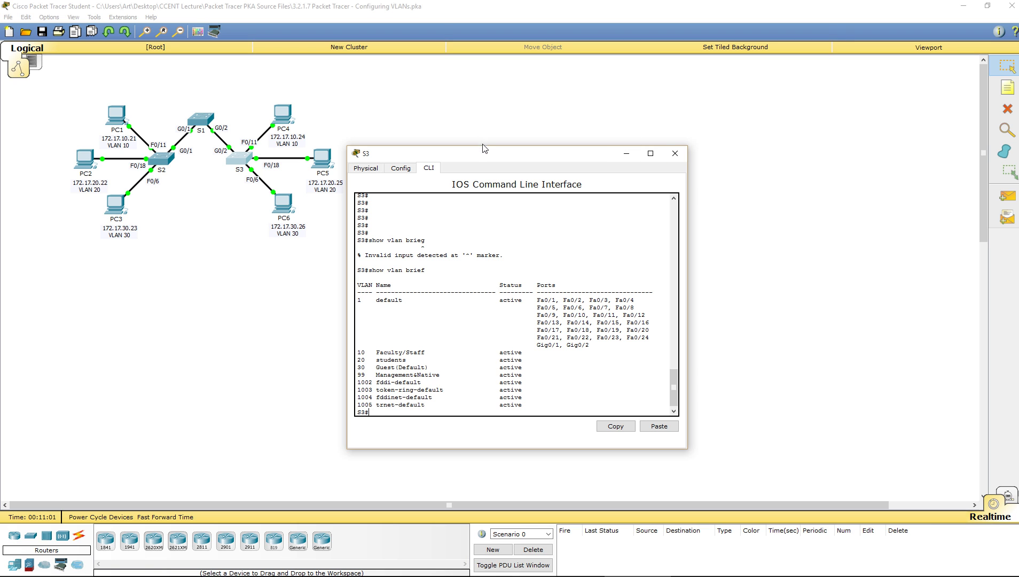
Move the S3 window aside and return S2's CLI from VLAN configuration mode to the privileged EXEC prompt.
left_click_drag(483, 155, 773, 122)
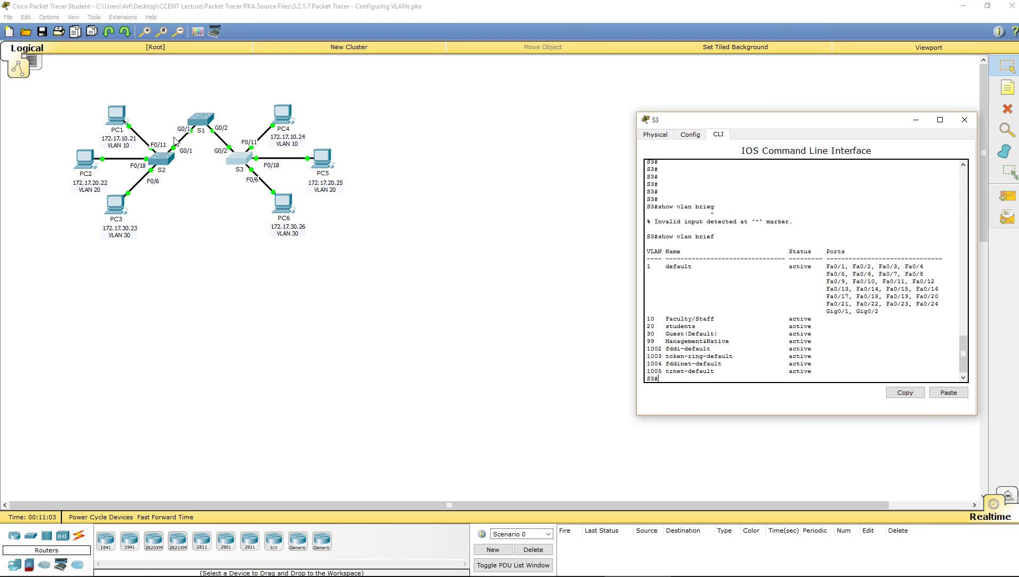
left_click(163, 156)
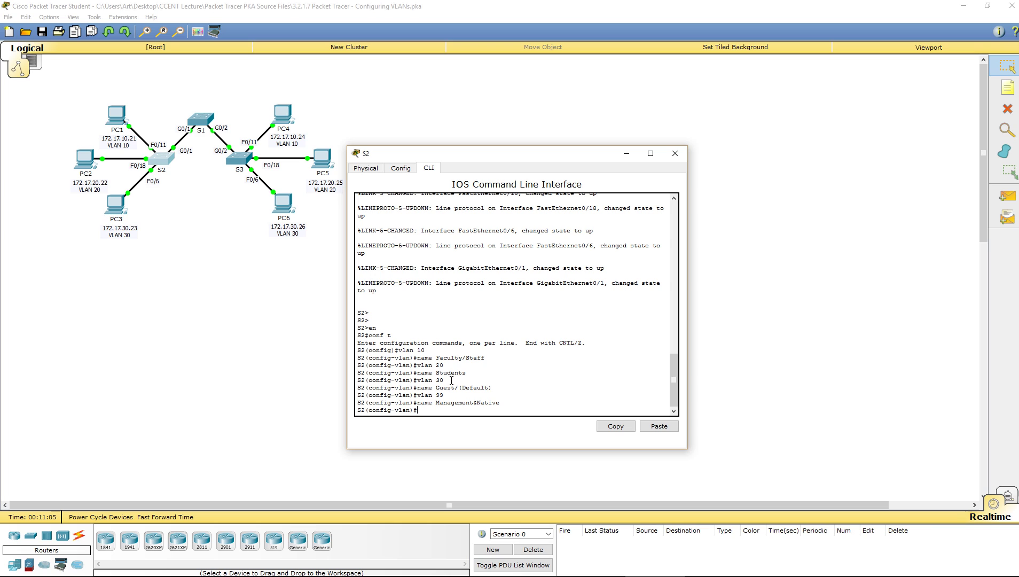
type("exit")
key("Return")
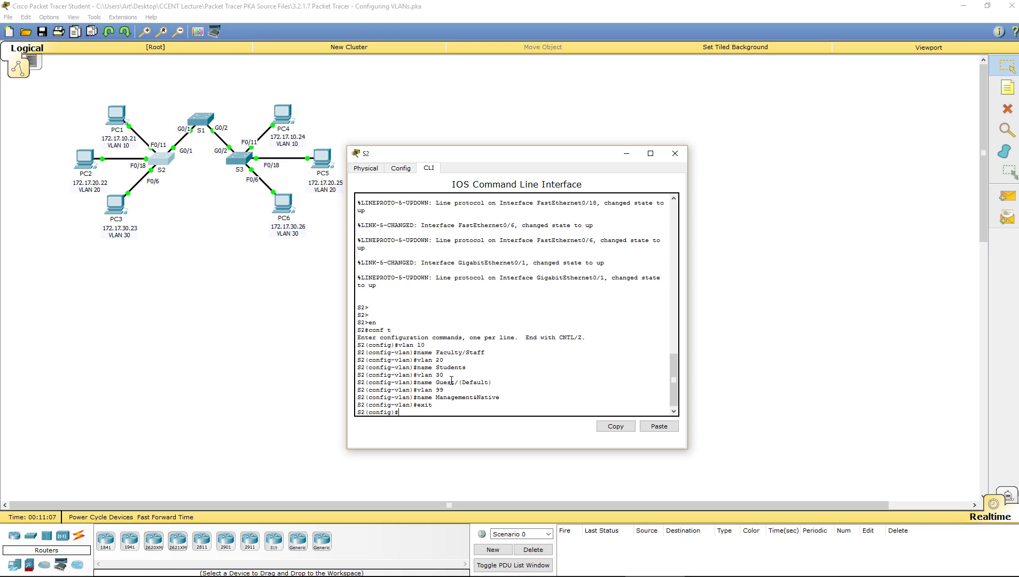
type("exit")
key("Return")
key("Return")
key("Return")
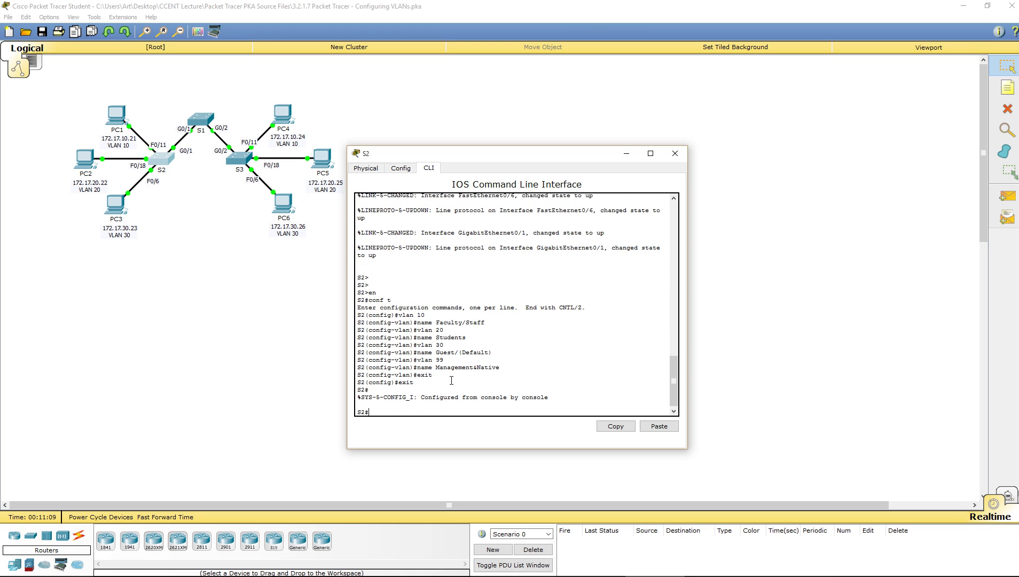
Display the brief VLAN summary on S2 with show vlan brief.
type("show")
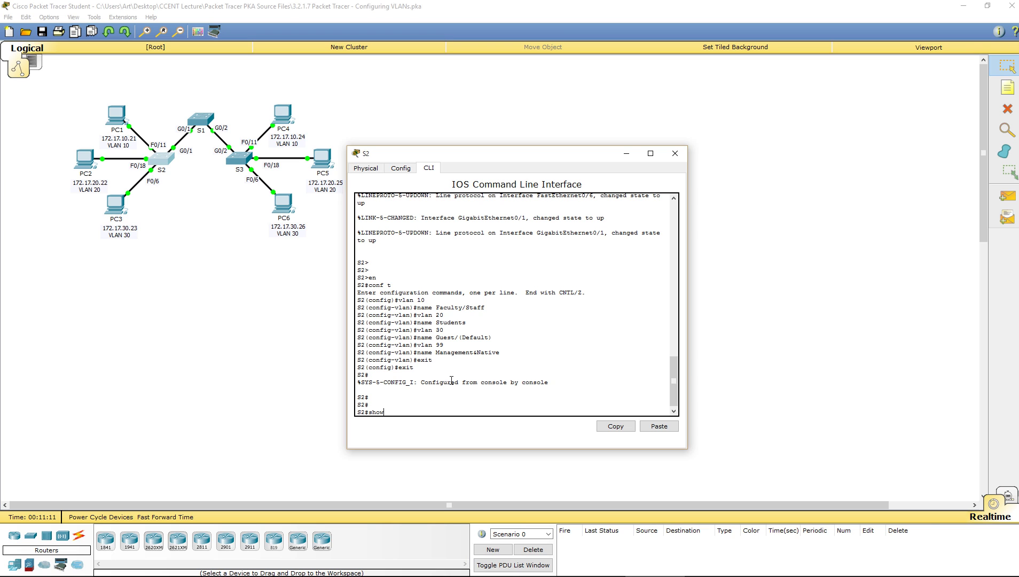
type(" vlan brief")
key("Return")
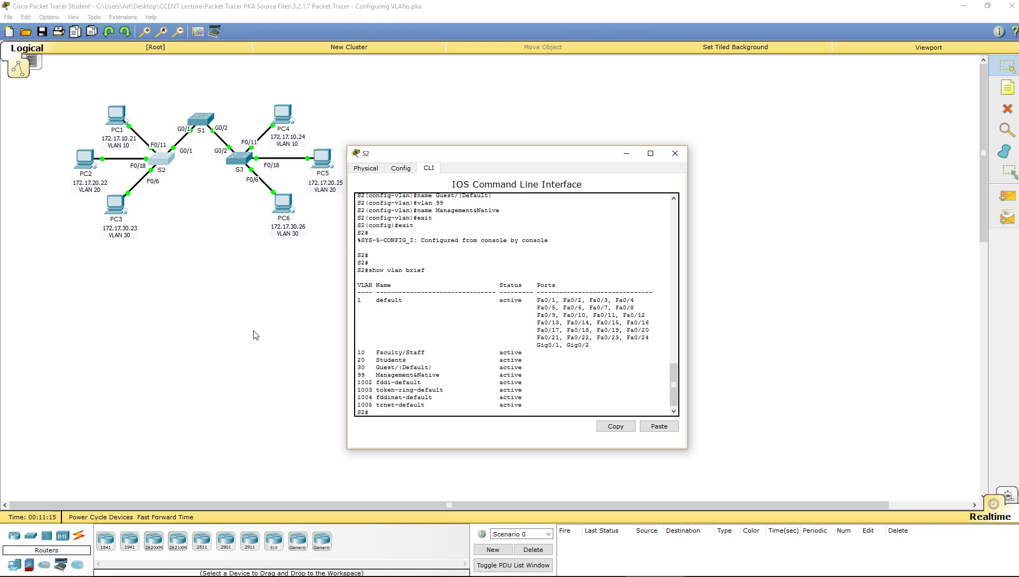
Open S1's CLI and rerun show vlan brief to display its VLAN summary.
left_click(202, 124)
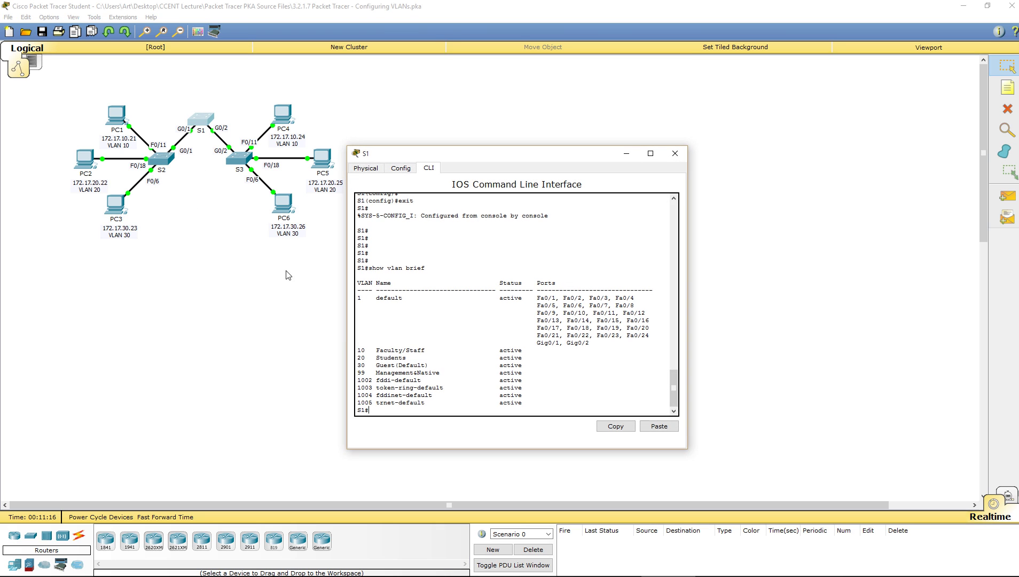
left_click(398, 409)
key("Up")
key("Return")
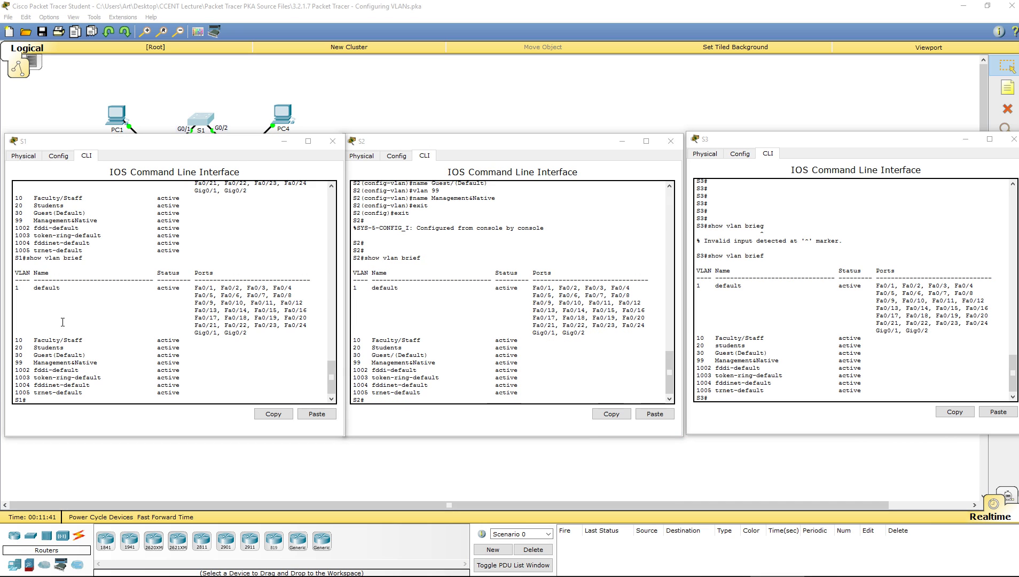
Compare the VLAN 10 and VLAN 99 names in the VLAN summaries of S1, S2 and S3.
left_click_drag(51, 342, 74, 341)
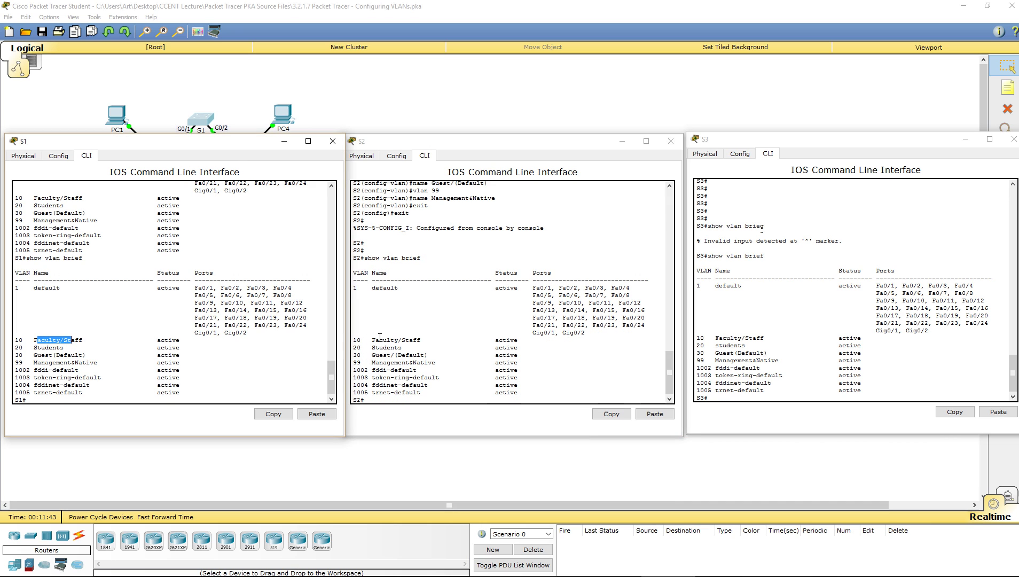
left_click_drag(379, 339, 406, 337)
left_click_drag(735, 339, 806, 330)
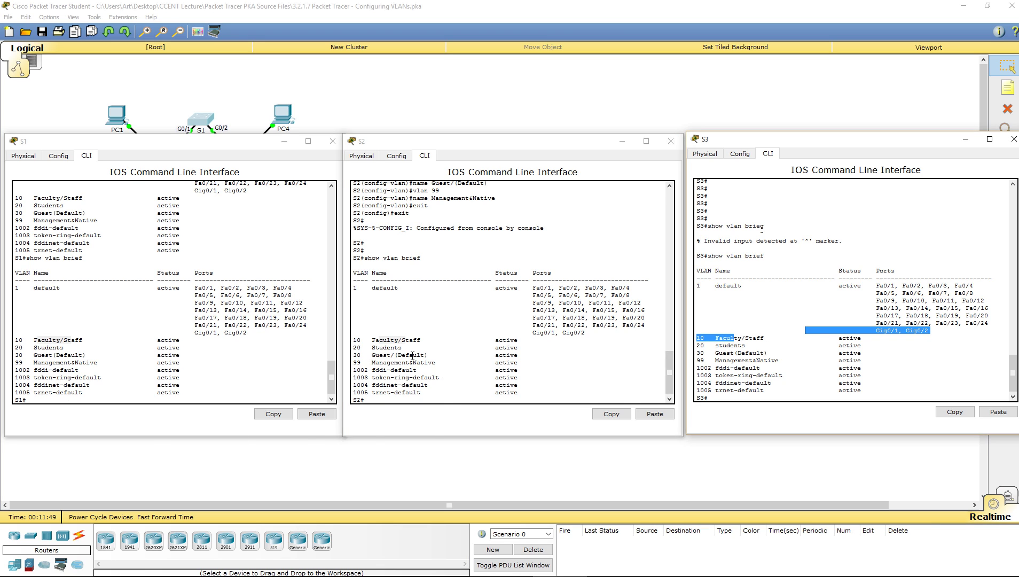
left_click_drag(797, 360, 688, 363)
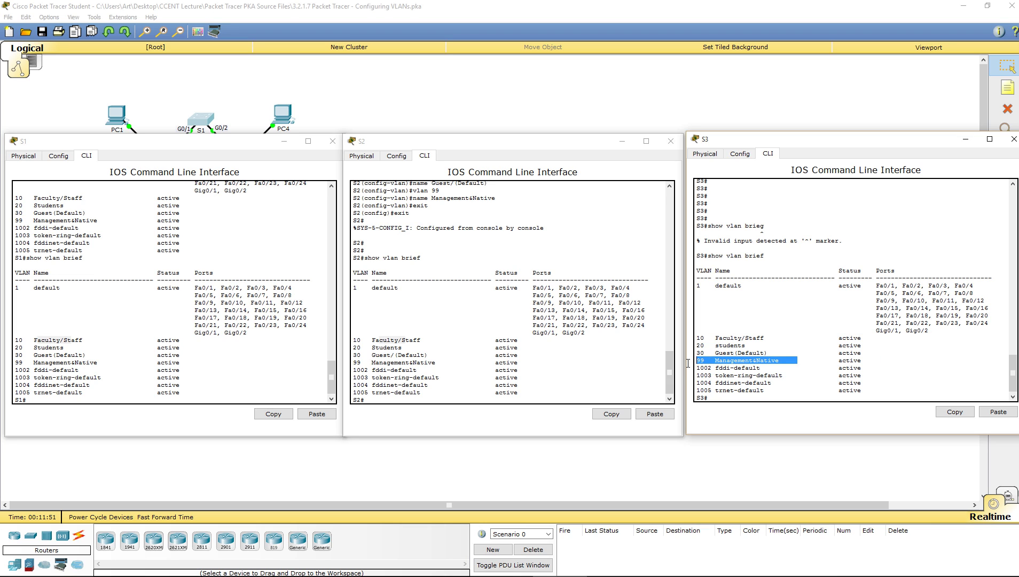
left_click_drag(445, 370, 369, 363)
left_click(129, 365)
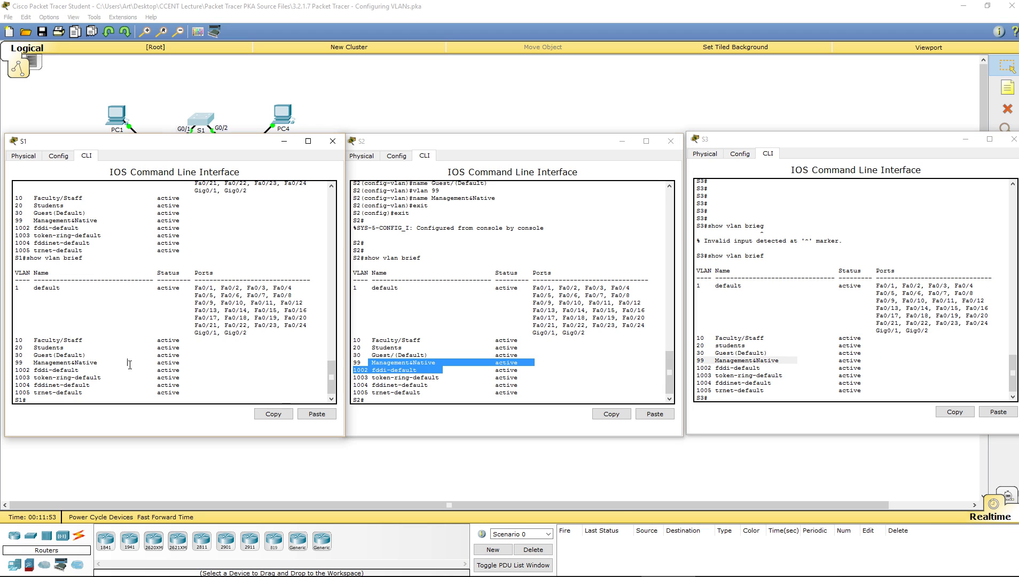
left_click_drag(105, 364, 42, 363)
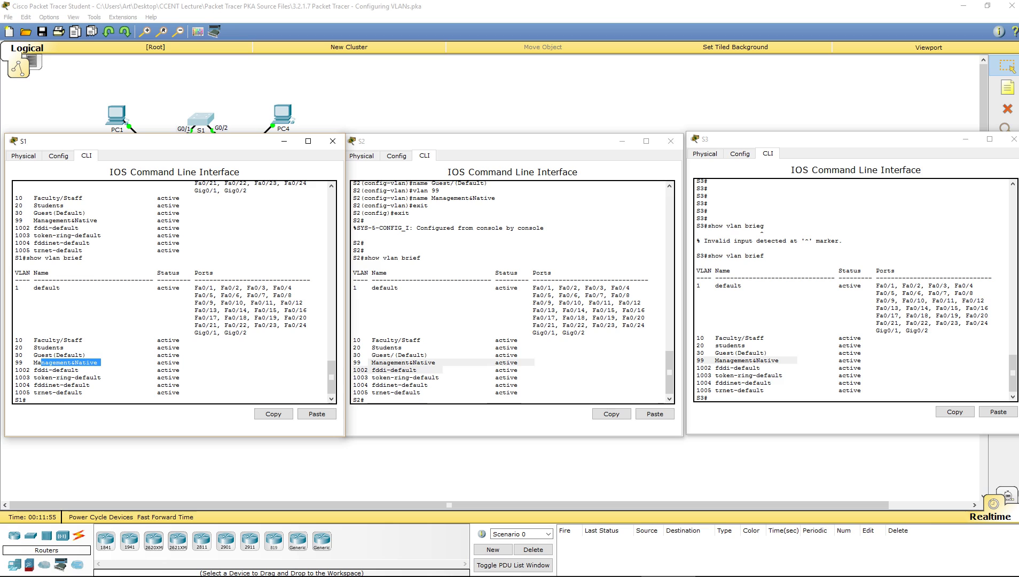
key("alt+Tab")
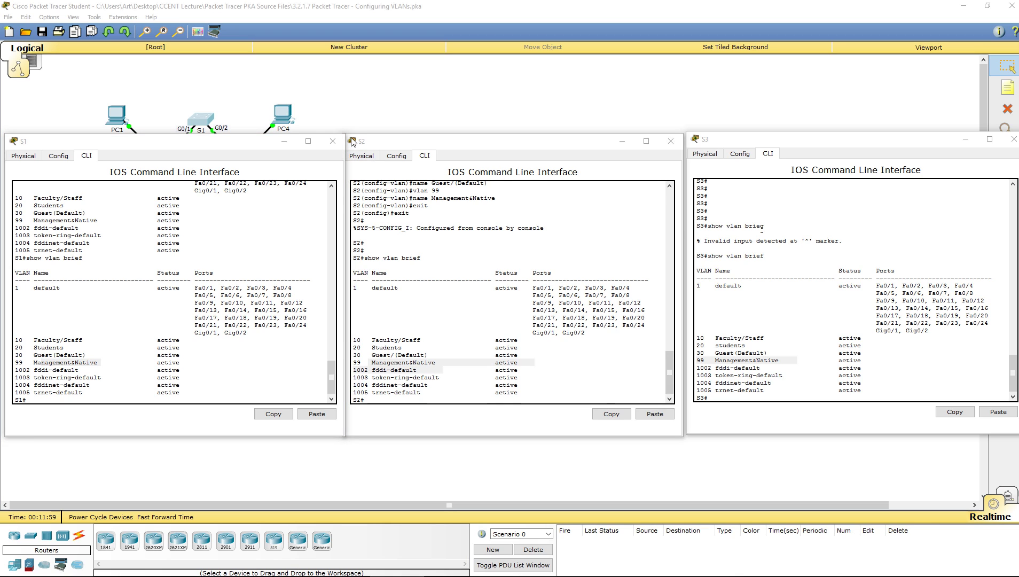
Close the S1, S2 and S3 device windows.
left_click(332, 141)
left_click(671, 141)
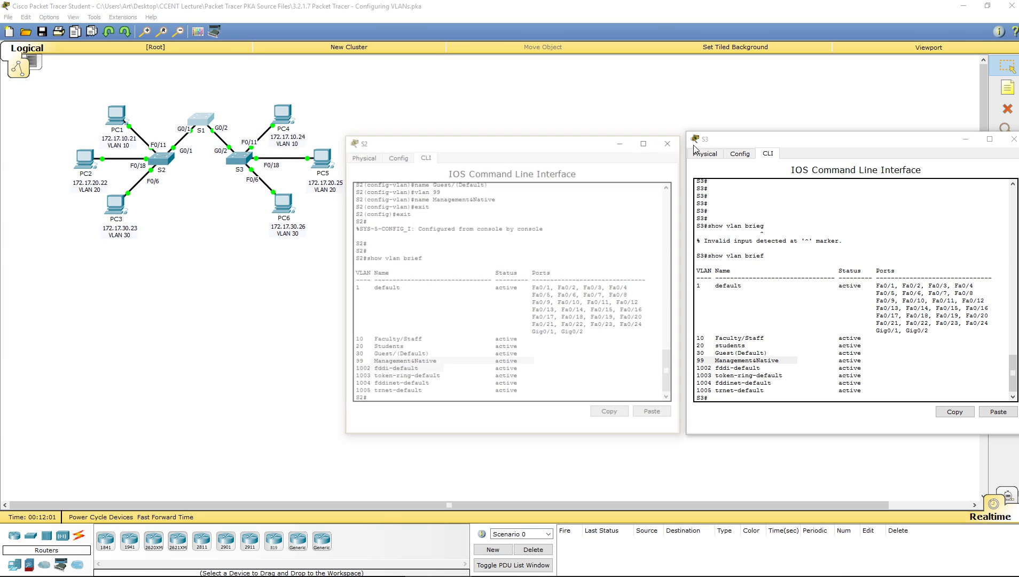
left_click_drag(842, 140, 735, 146)
left_click(908, 144)
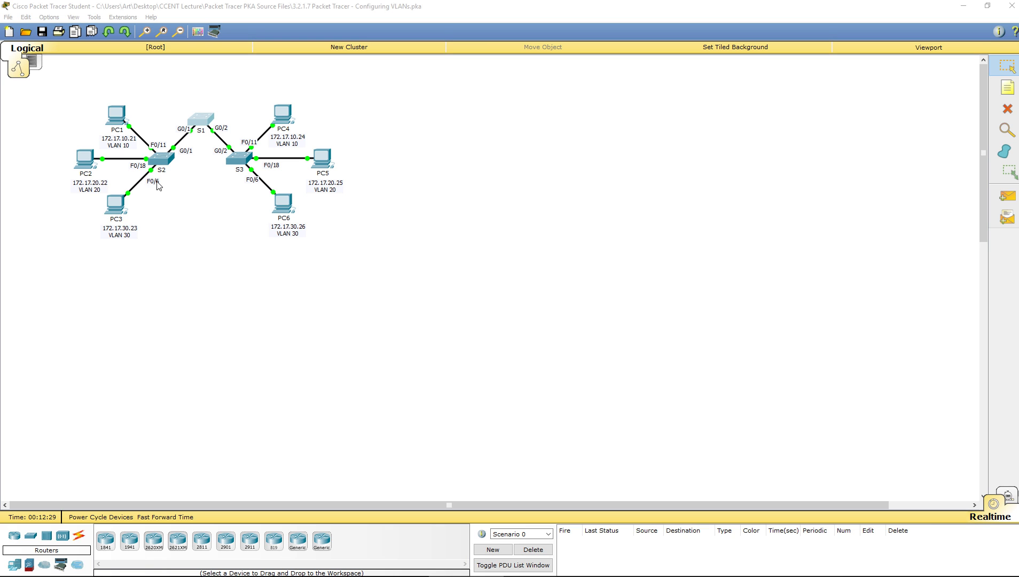
On S2, set interface fa0/11 to access mode, assign it to VLAN 10, and exit to global configuration mode.
left_click(165, 159)
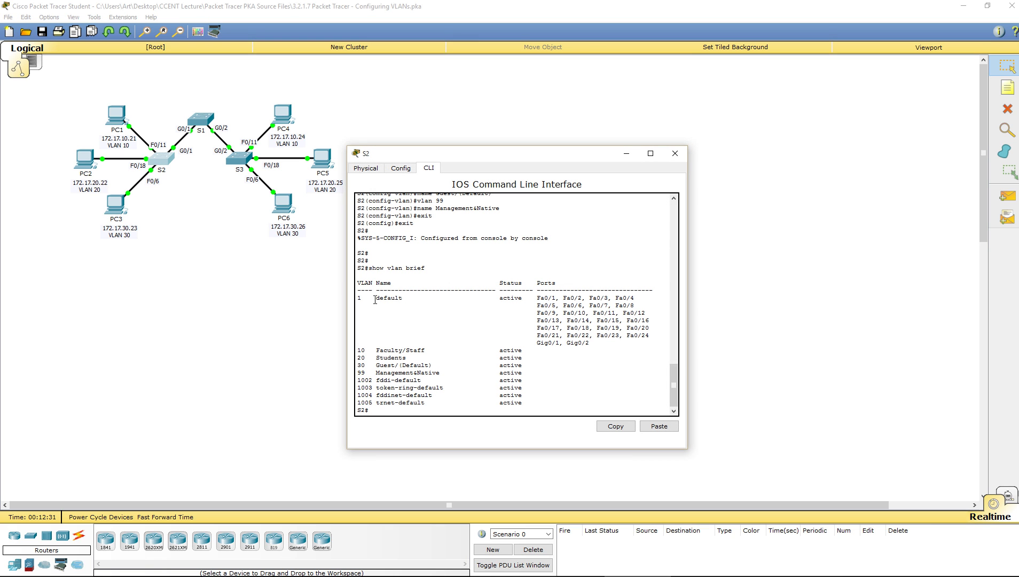
type("conf t")
key("Return")
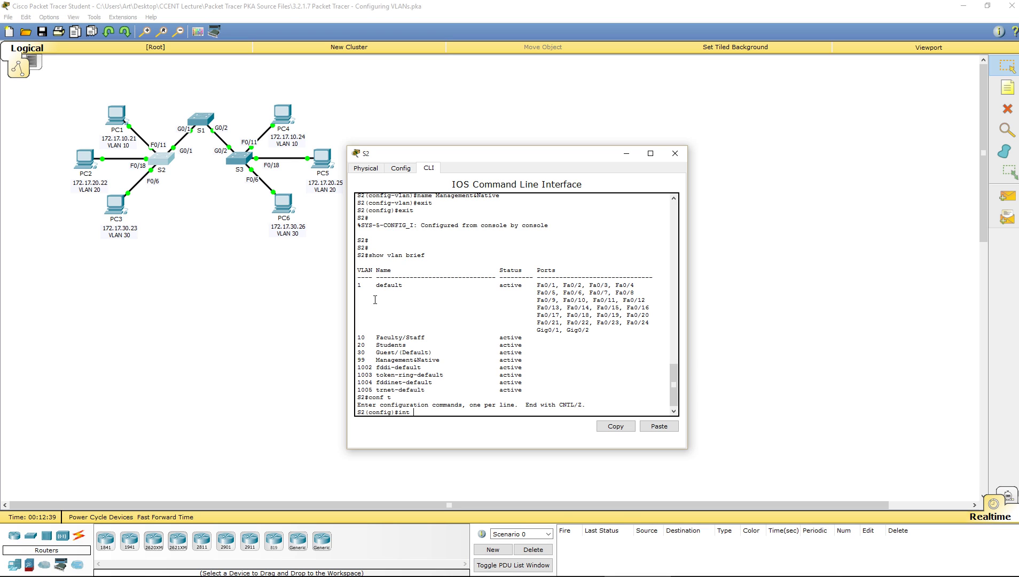
type("int fa0/11")
key("Return")
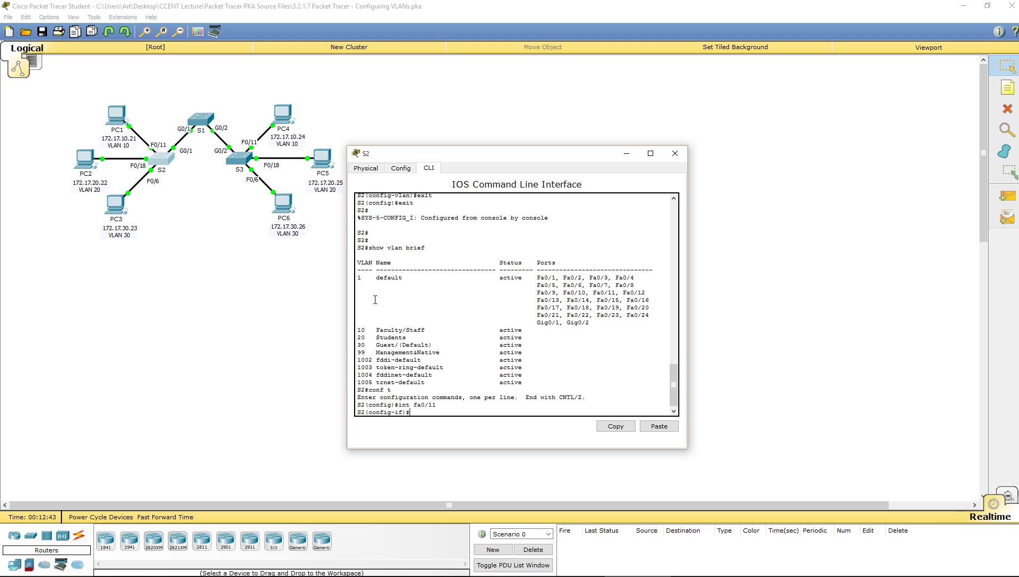
type("switchport mode access")
key("Return")
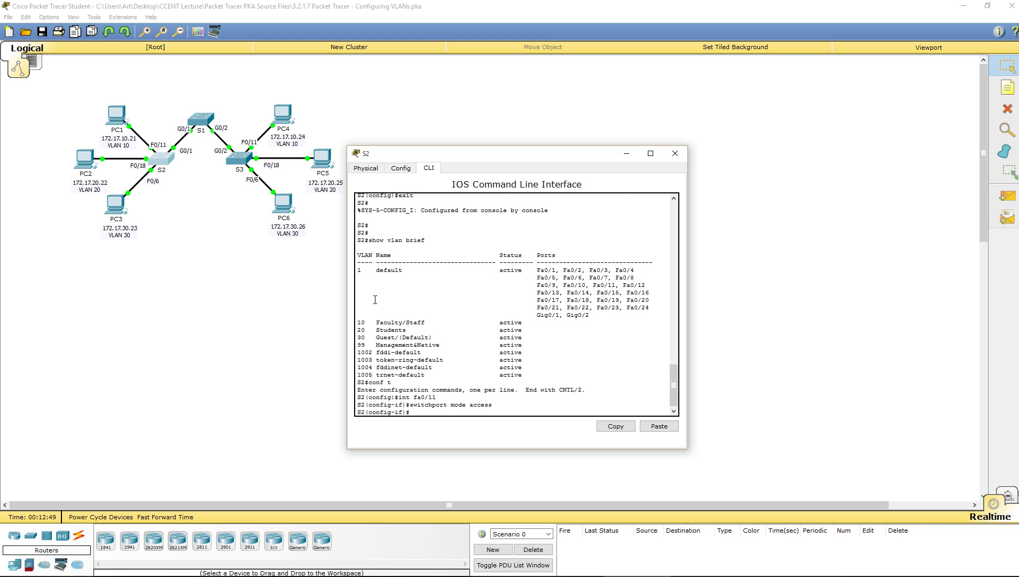
type("switch access vlan 10")
key("Return")
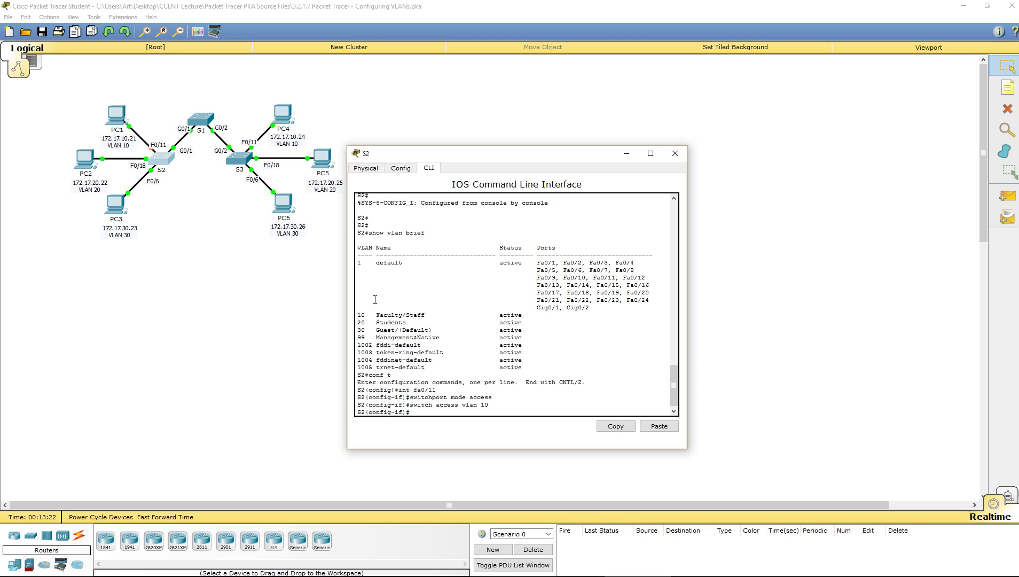
type("exit")
key("Return")
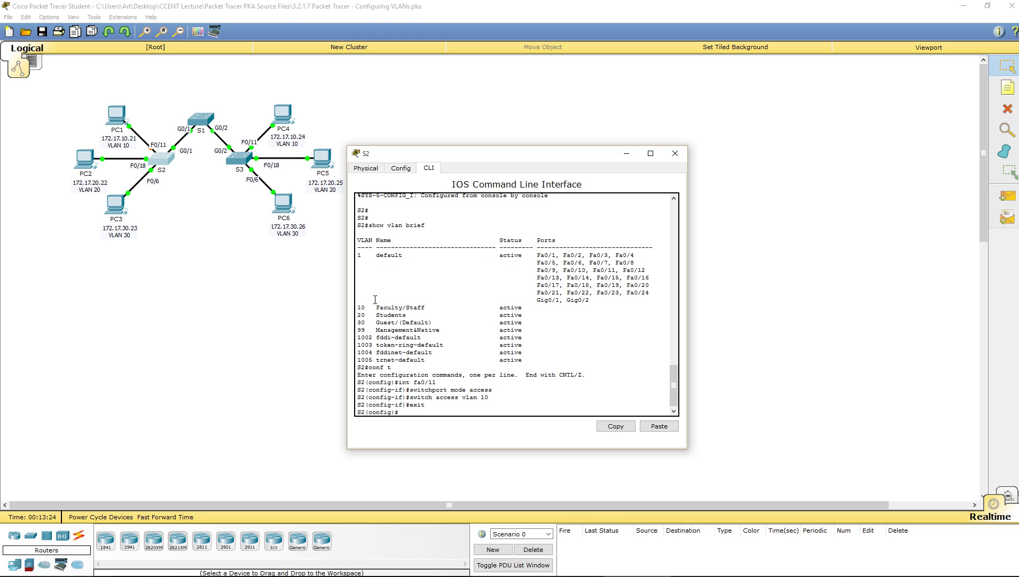
On S2, set interface fa0/18 to access mode, assign it to VLAN 20, and exit the interface configuration.
type("int fa0/18")
key("Return")
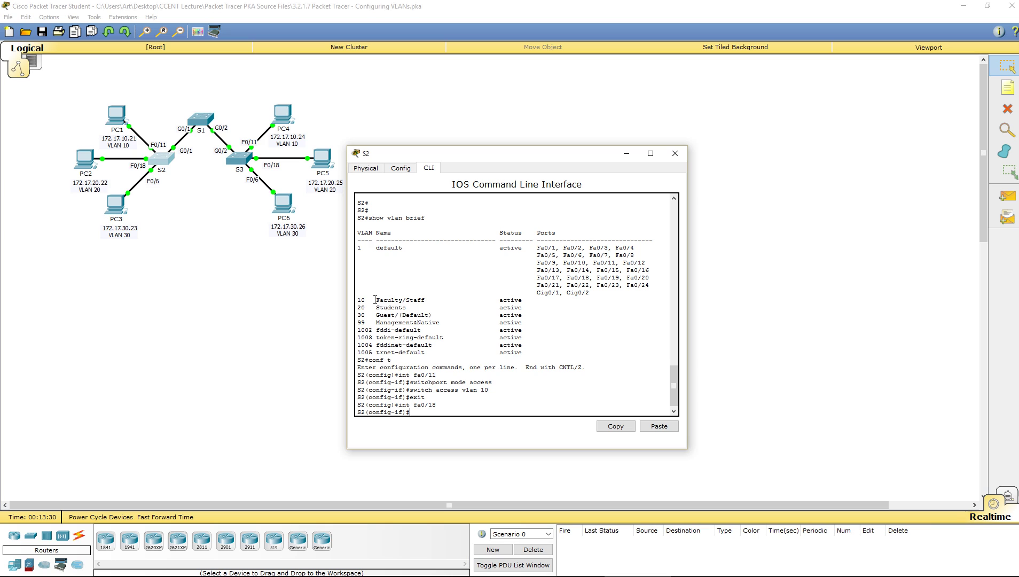
type("swit")
key("Tab")
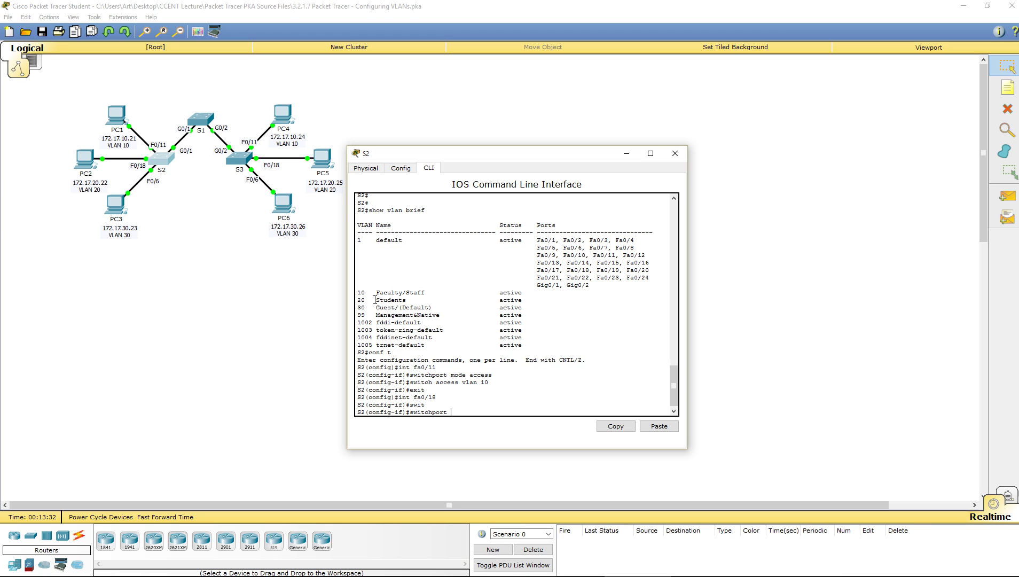
type("mode access")
key("Return")
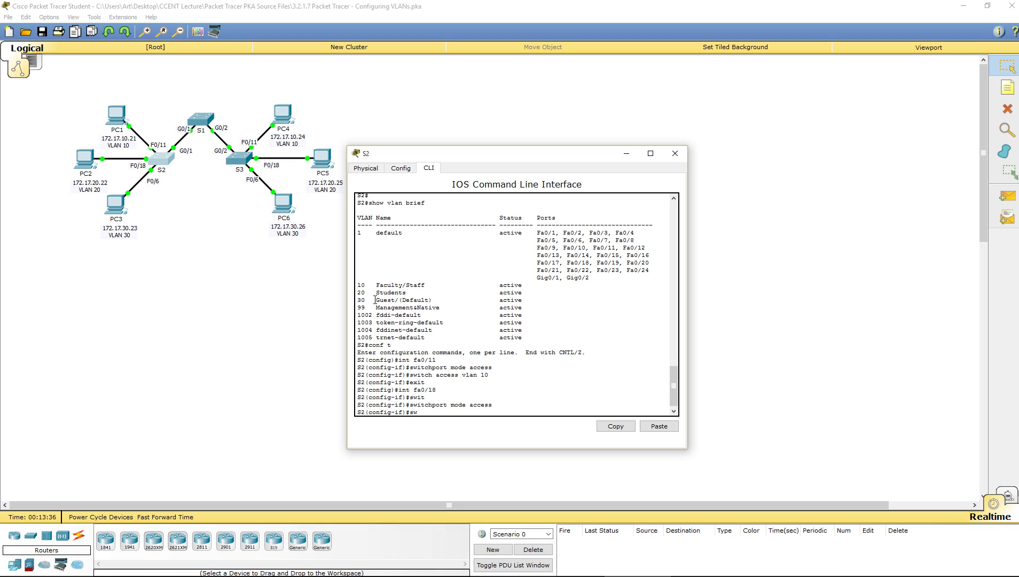
type("swi")
key("Tab")
type("acc")
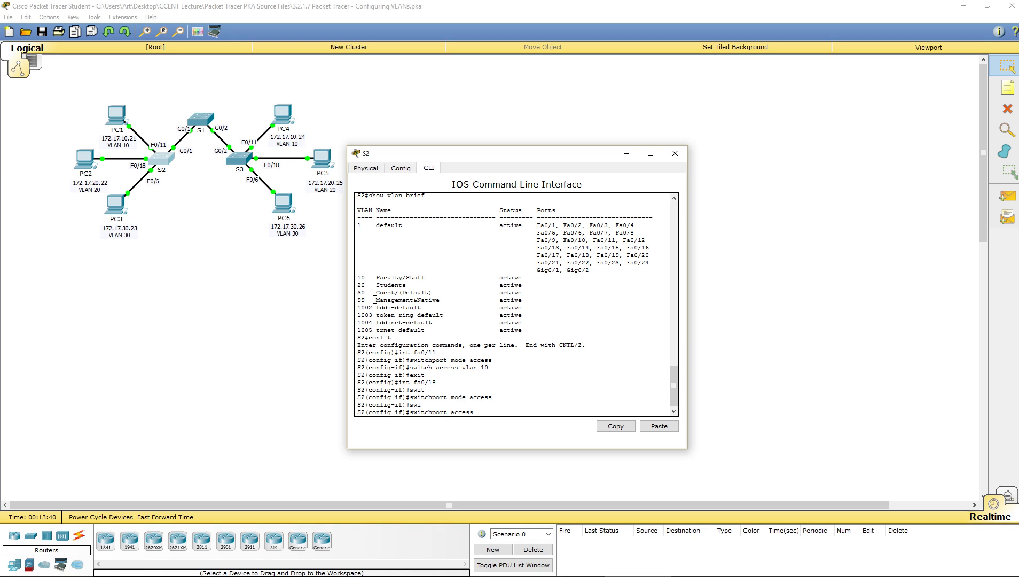
type("ess vlan 20")
key("Return")
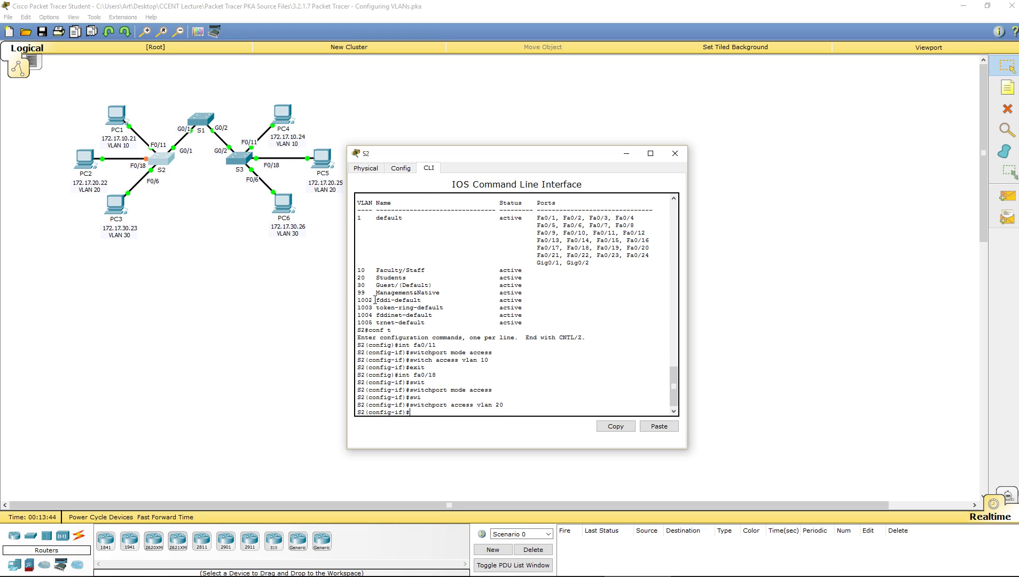
type("exit")
key("Return")
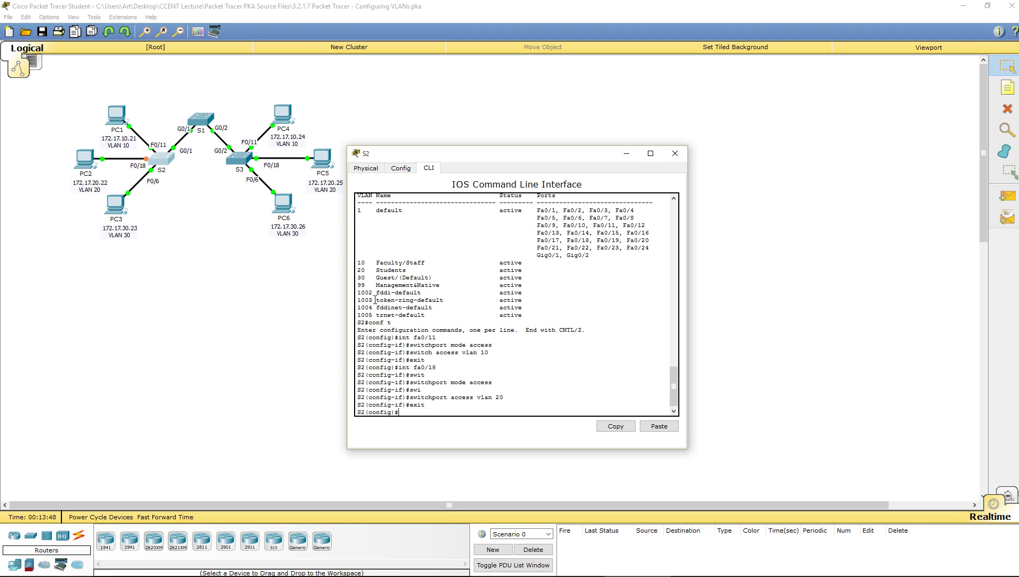
On S2, set interface fa0/6 to access mode, assign it to VLAN 30, and exit the interface configuration.
type("int fa0/6")
key("Return")
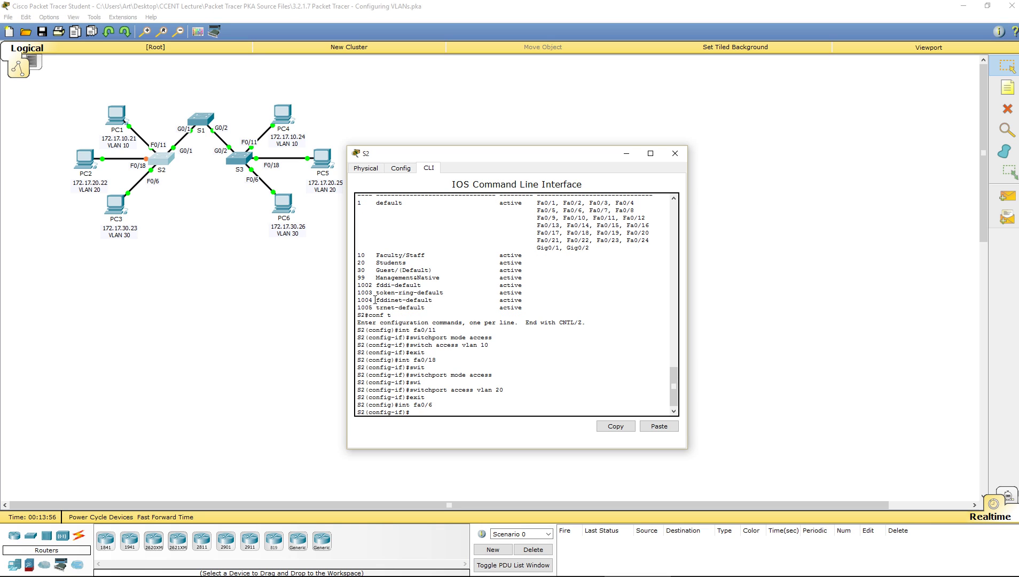
type("sw")
key("Tab")
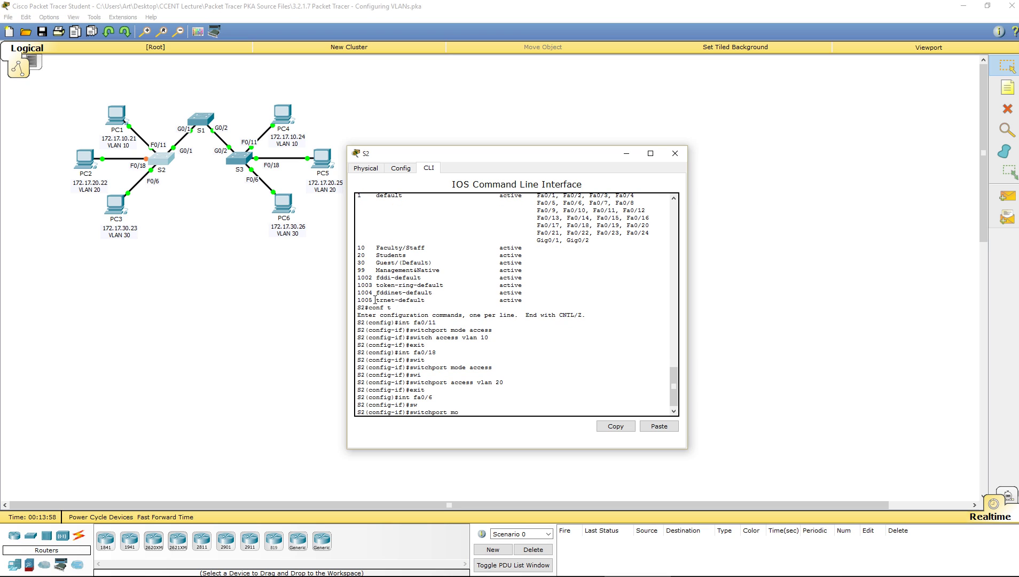
type("mode a")
key("Tab")
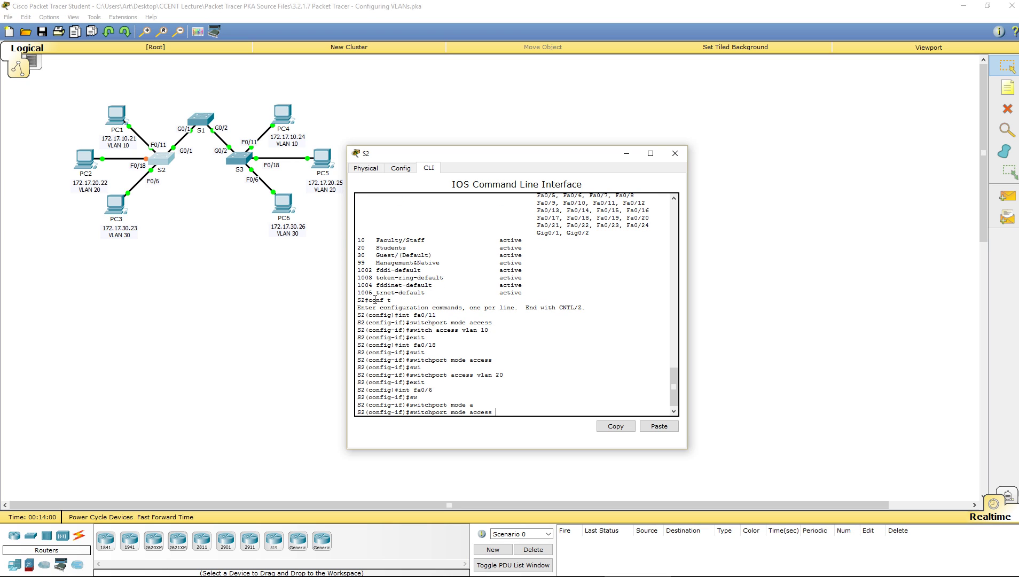
key("Return")
type("swi")
key("Tab")
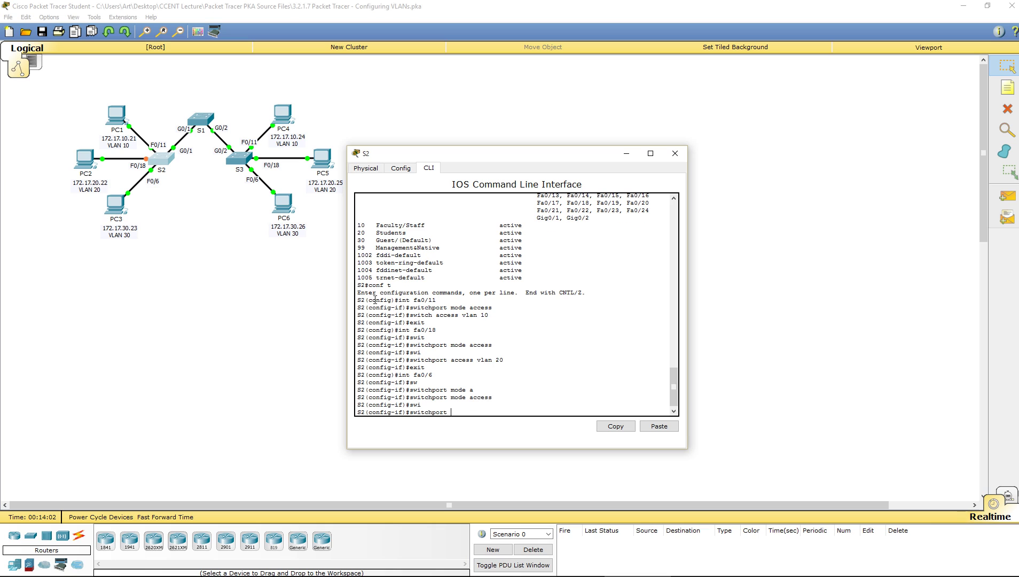
type("access vlan 30")
key("Return")
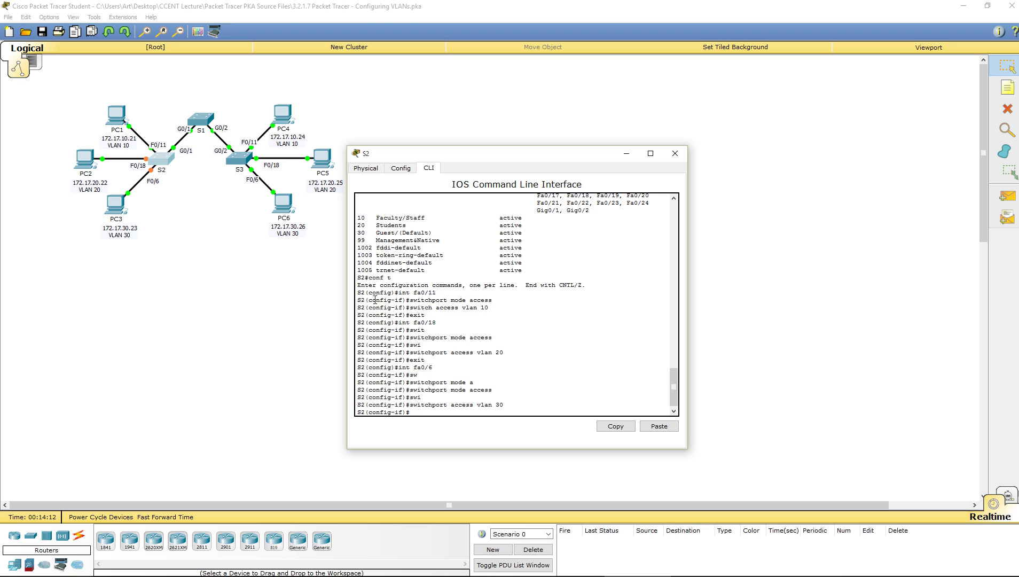
type("exit")
key("Return")
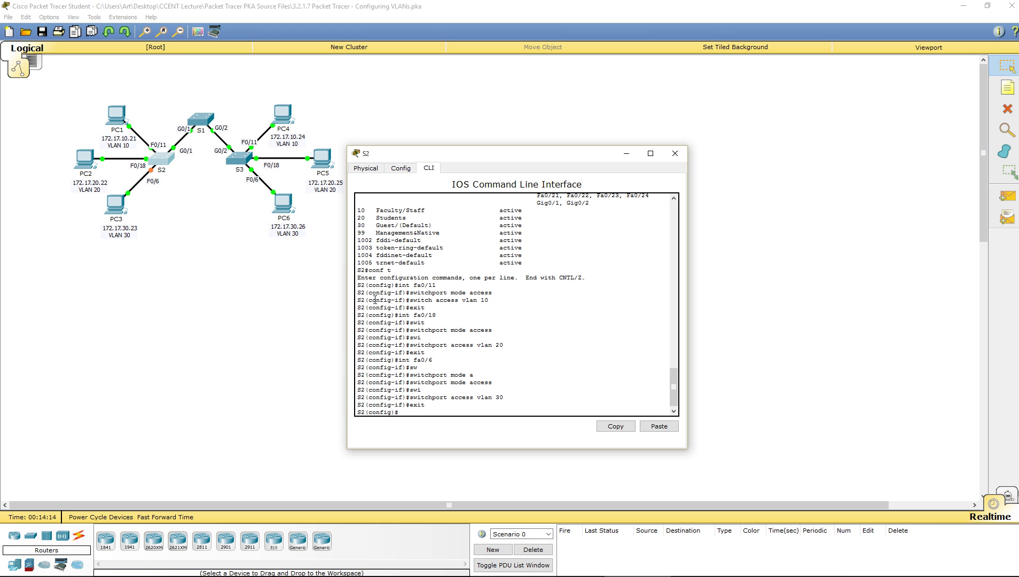
Exit global configuration mode on S2 and fill the console with blank privileged EXEC prompts.
type("exit")
key("Return")
key("Return")
key("Return")
key("Return")
key("Return")
key("Return")
key("Return")
key("Return")
key("Return")
key("Return")
key("Return")
key("Return")
key("Return")
key("Return")
key("Return")
key("Return")
key("Return")
key("Return")
key("Return")
key("Return")
key("Return")
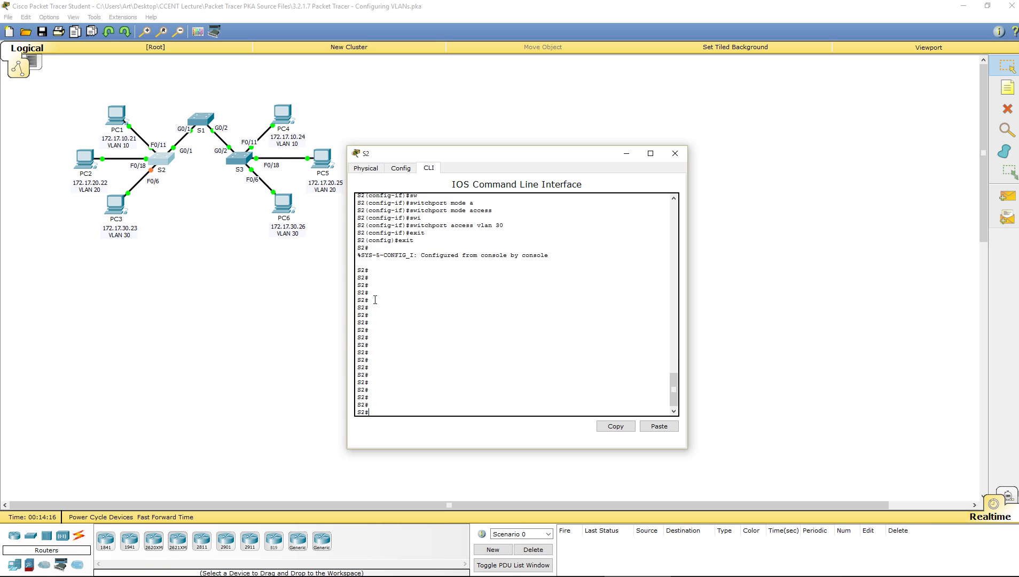
Display the brief VLAN table on S2 and check the ports listed for VLANs 10, 20 and 30.
key("Return")
key("Return")
key("Return")
type("show vlan ")
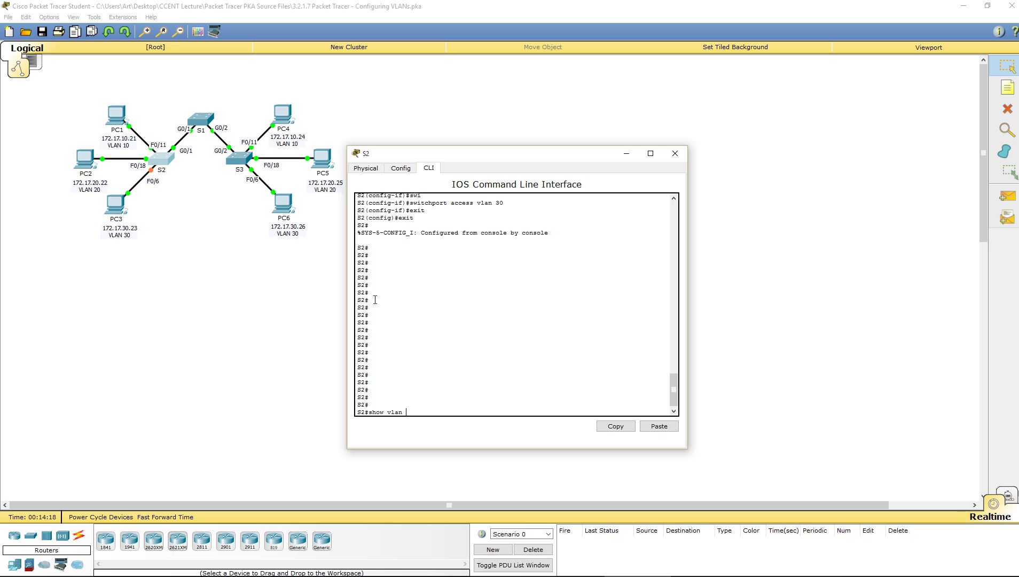
type("brief")
key("Return")
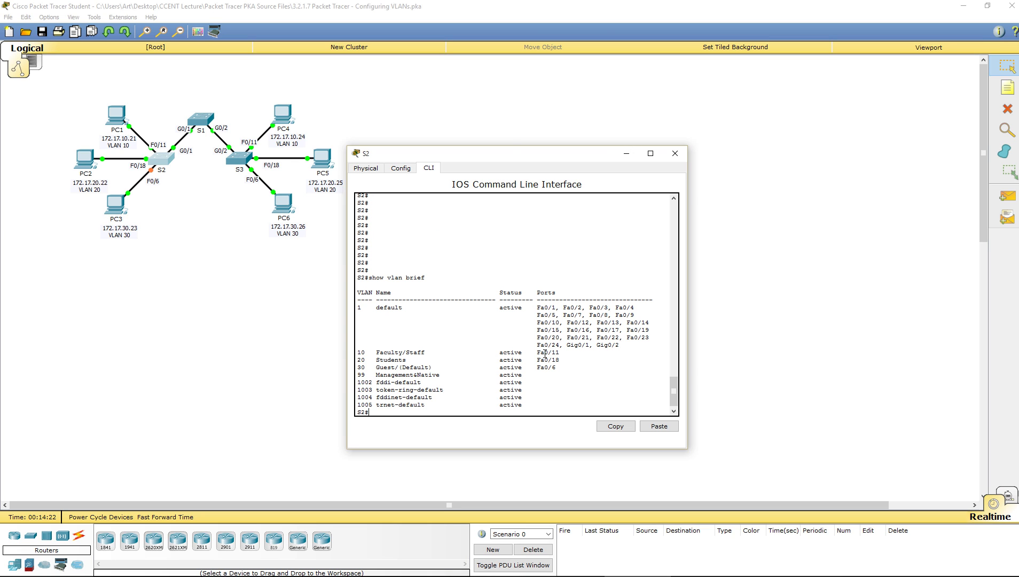
left_click_drag(541, 353, 560, 353)
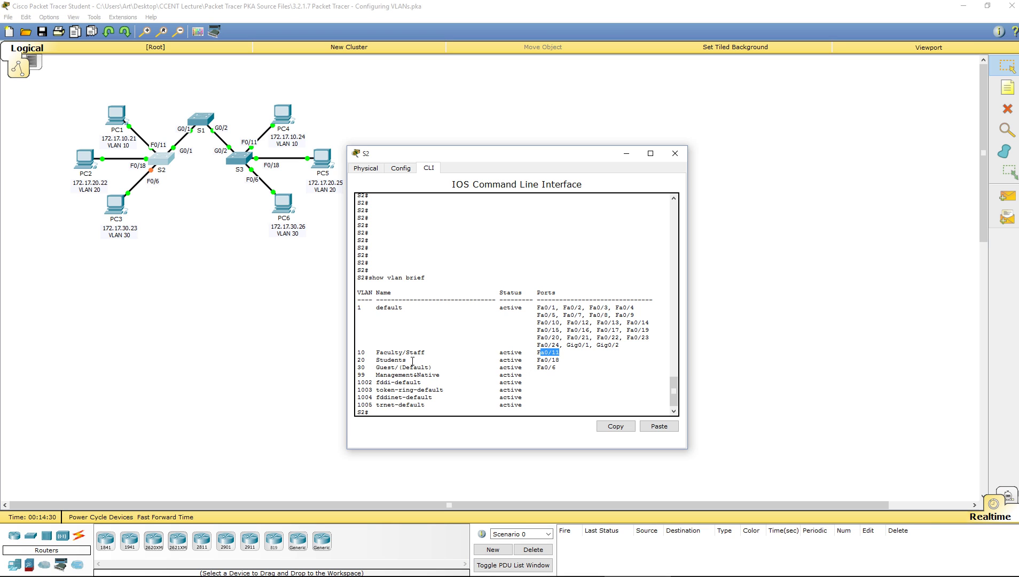
left_click_drag(389, 359, 569, 361)
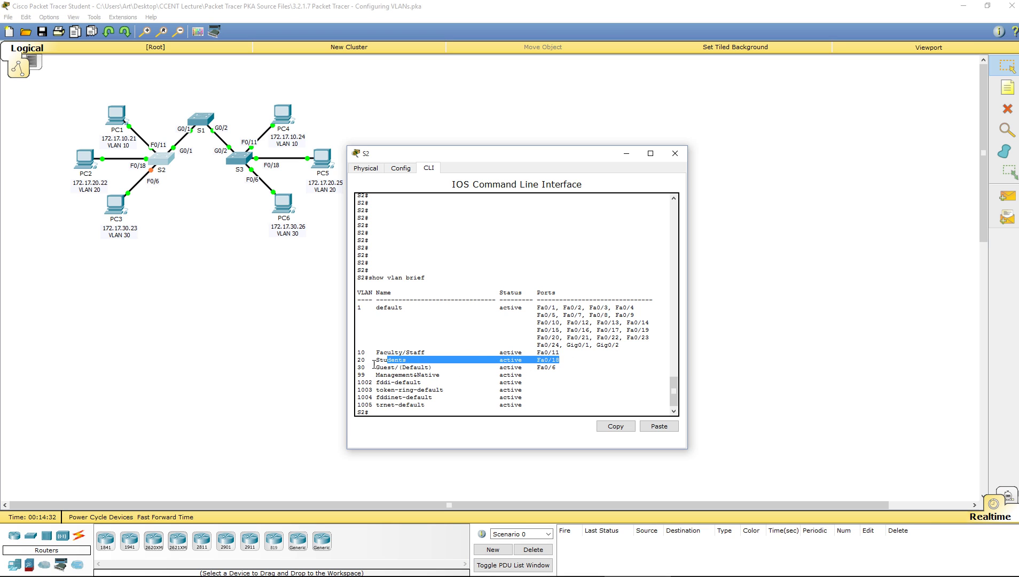
left_click_drag(380, 367, 556, 365)
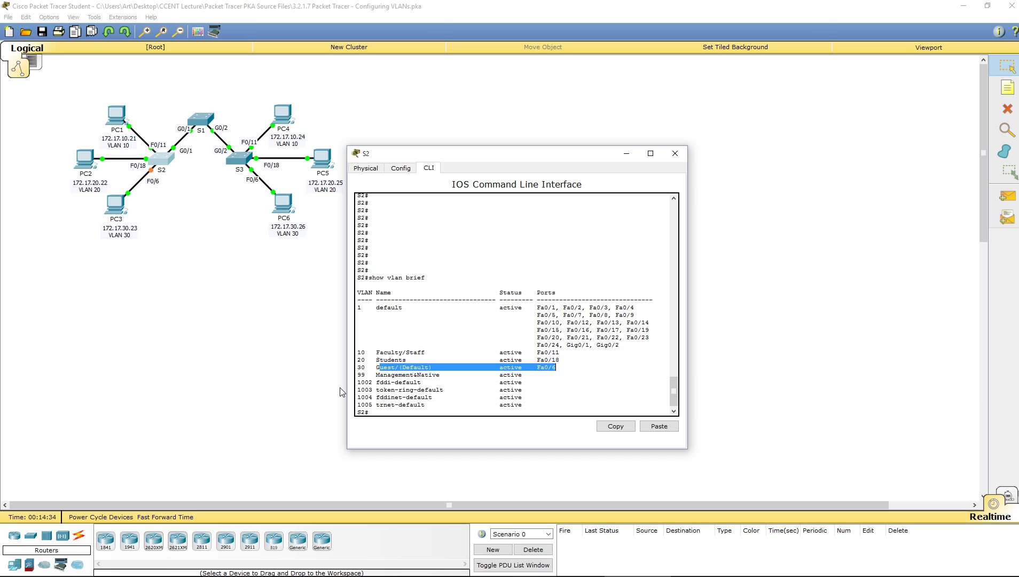
double_click(362, 368)
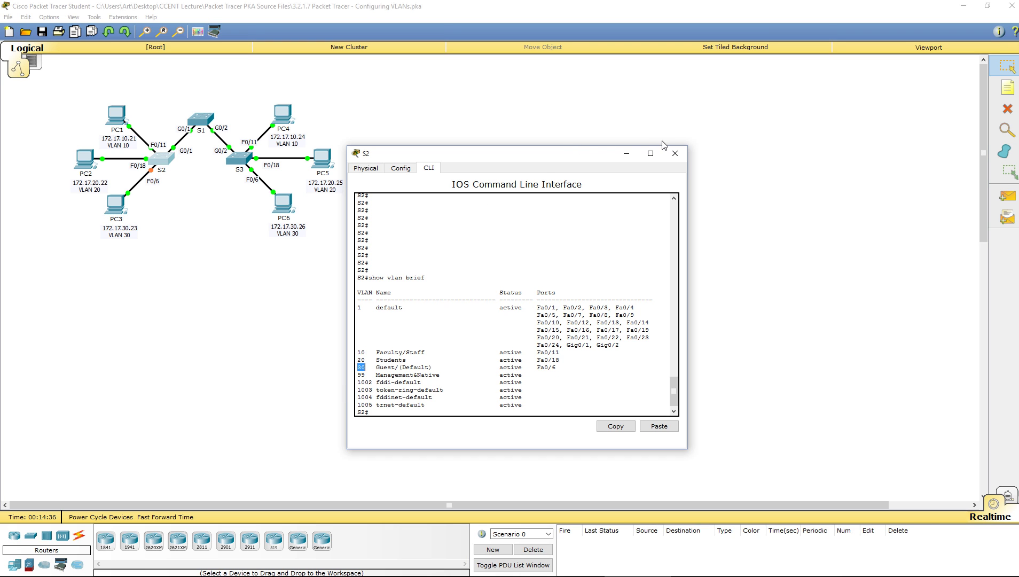
Close the S2 console, open S3's command line and enter global configuration mode.
left_click(675, 153)
left_click(239, 156)
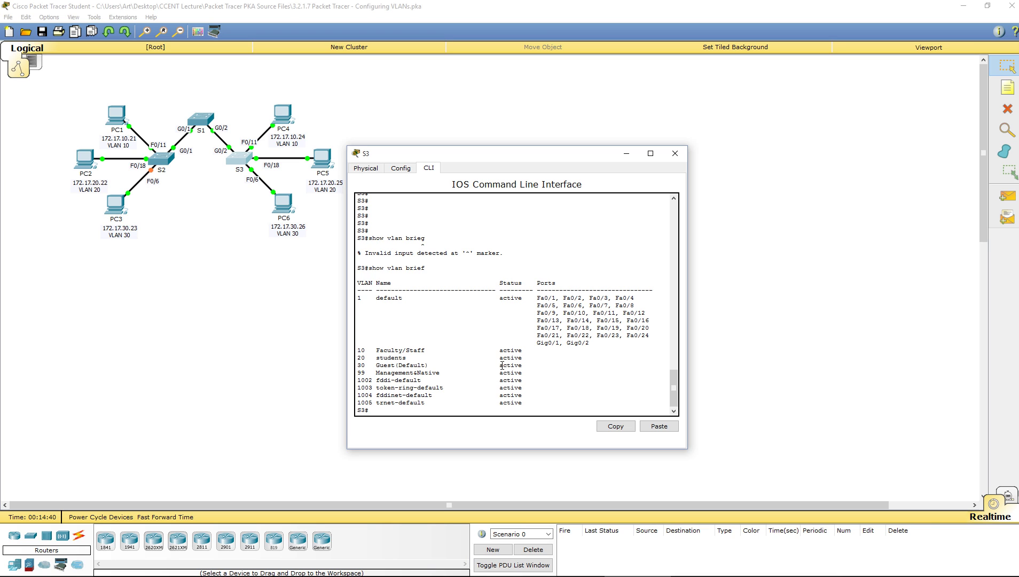
type("conf t")
key("Return")
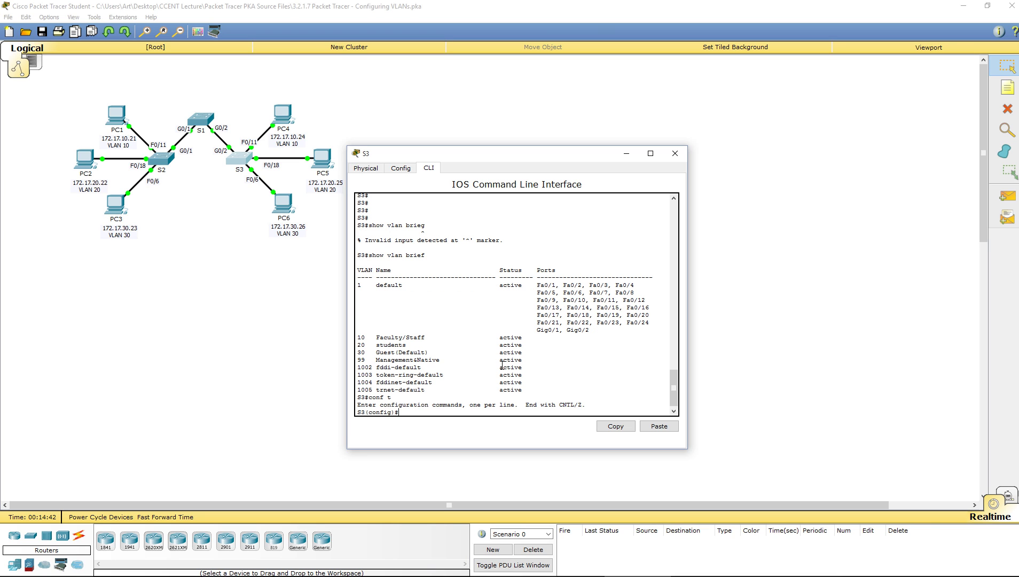
On S3, set interface fa0/11 to access mode, assign it to VLAN 10, and exit the interface configuration.
type("int fa0/11")
key("Return")
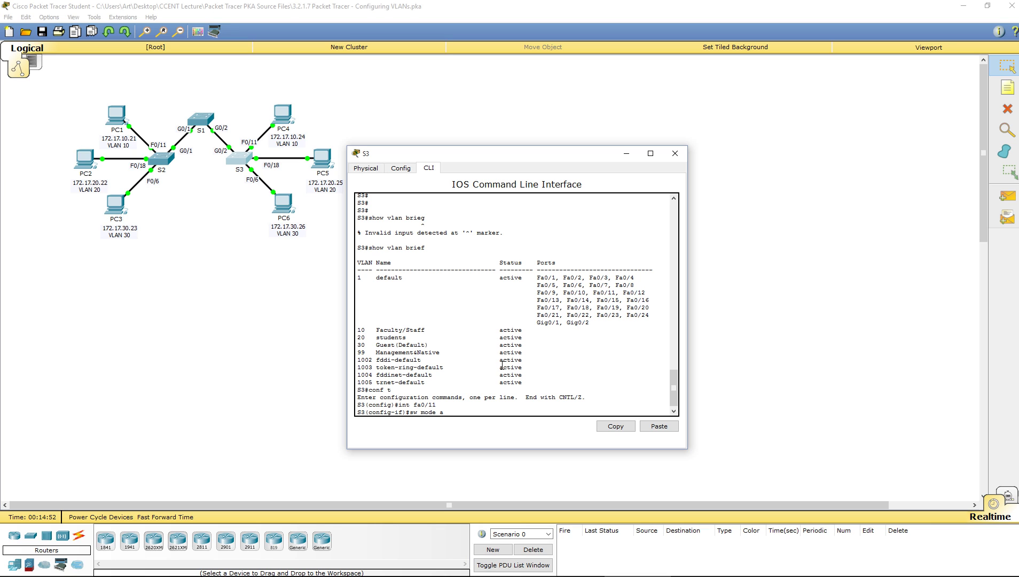
type("sw mode acc")
key("Return")
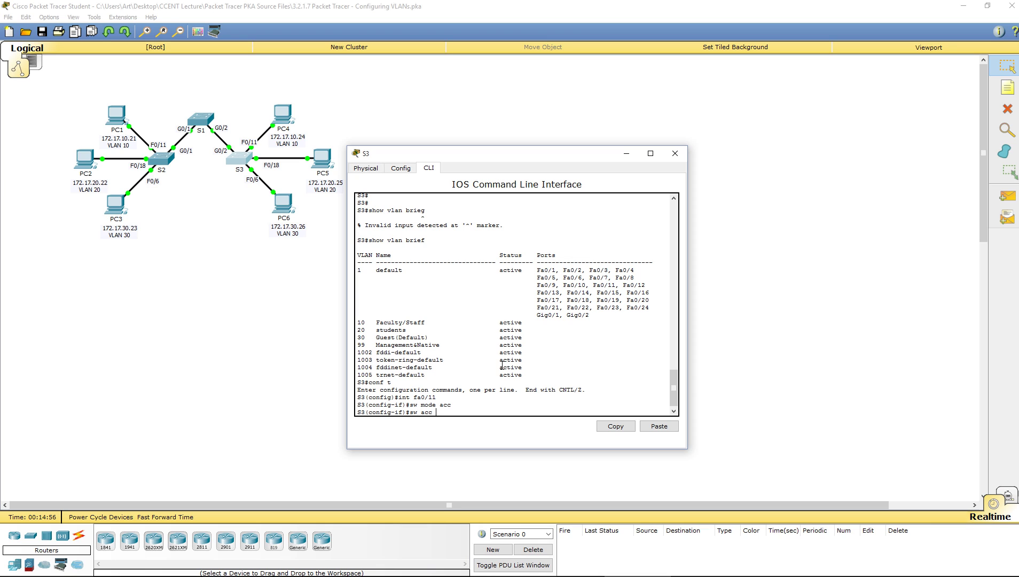
type("sw acc vlan")
type("10")
key("Return")
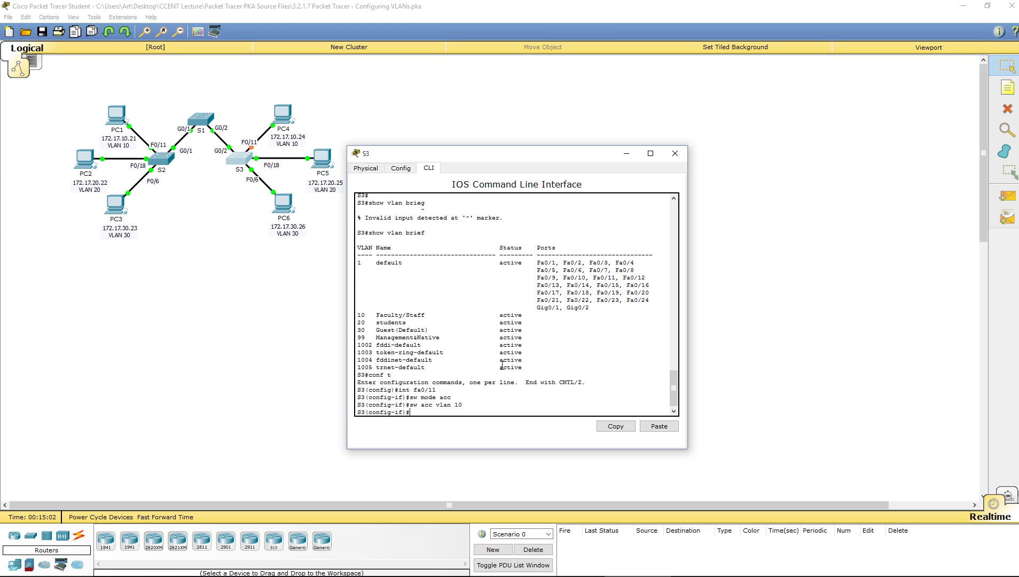
type("exit")
key("Return")
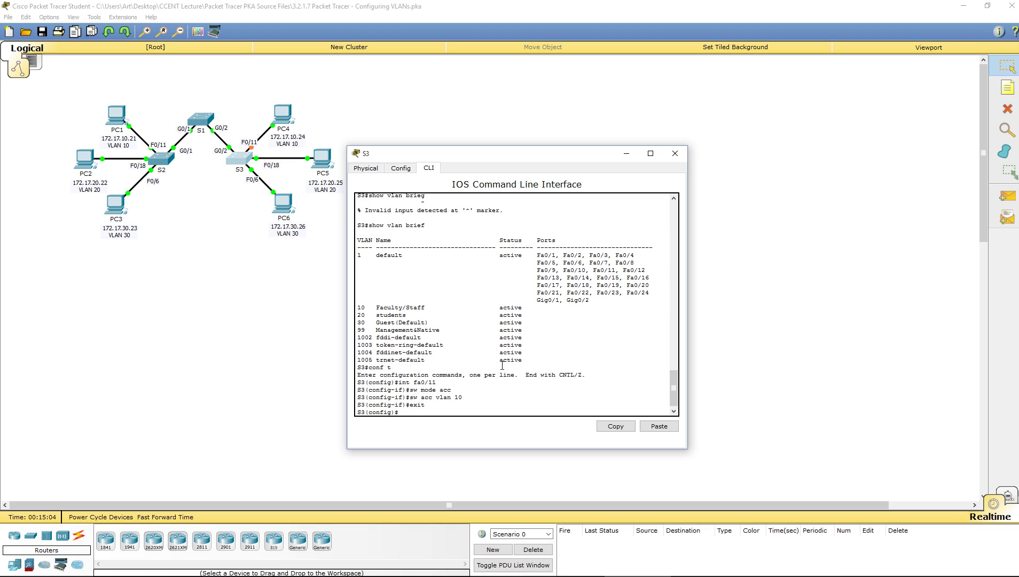
On S3, set interface fa0/18 to access mode, assign it to VLAN 20, and exit the interface configuration.
type("int fa0/18")
key("Return")
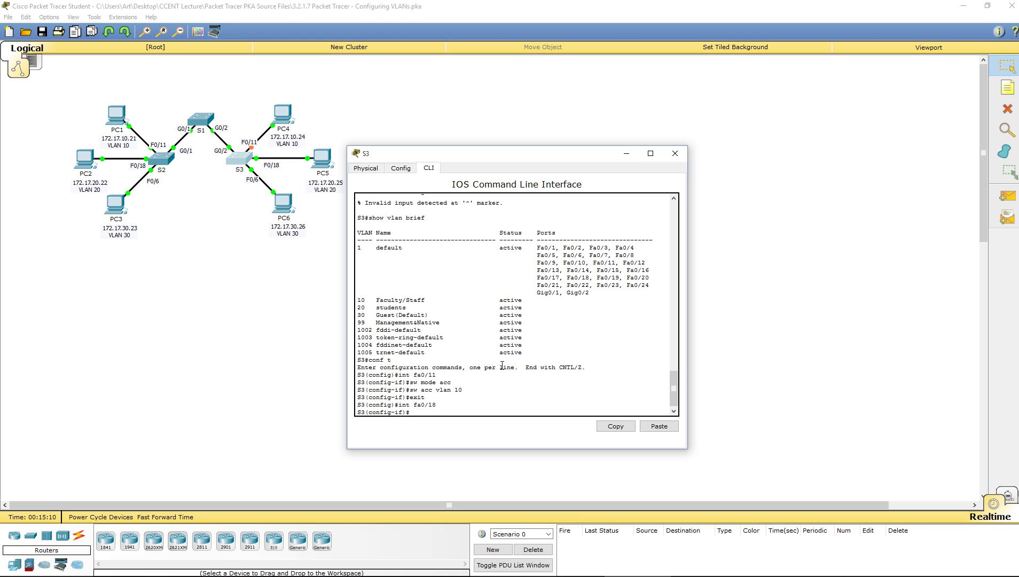
type("sw acc")
type(" mode acc")
key("Return")
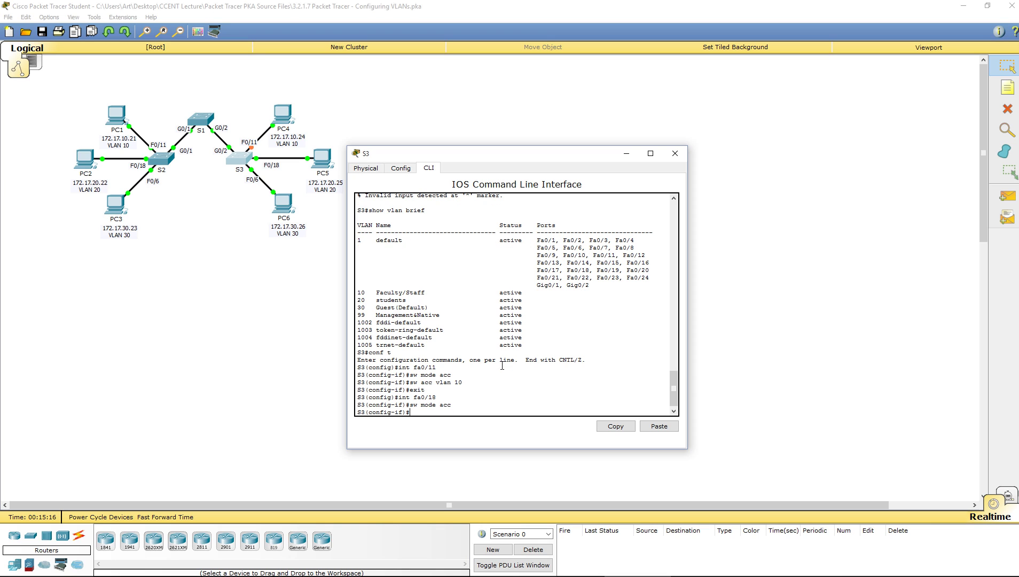
type("sw")
key("Tab")
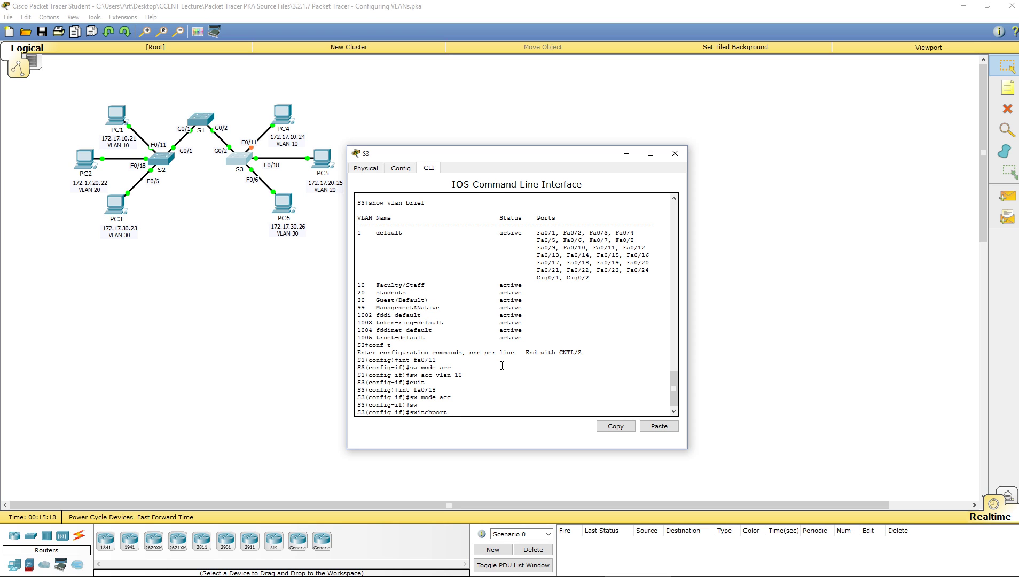
type("acc")
key("Tab")
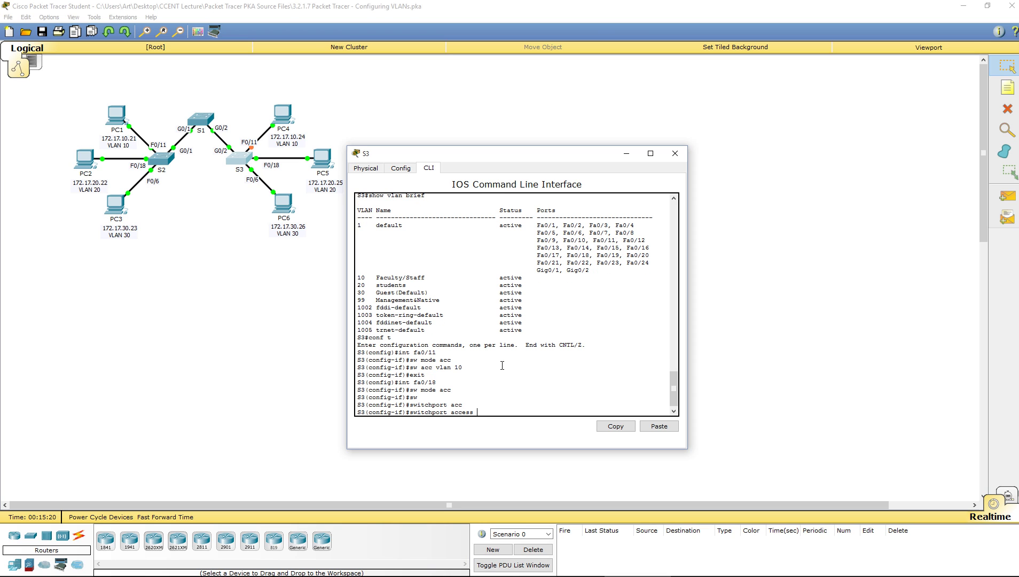
type("vlan 20")
key("Return")
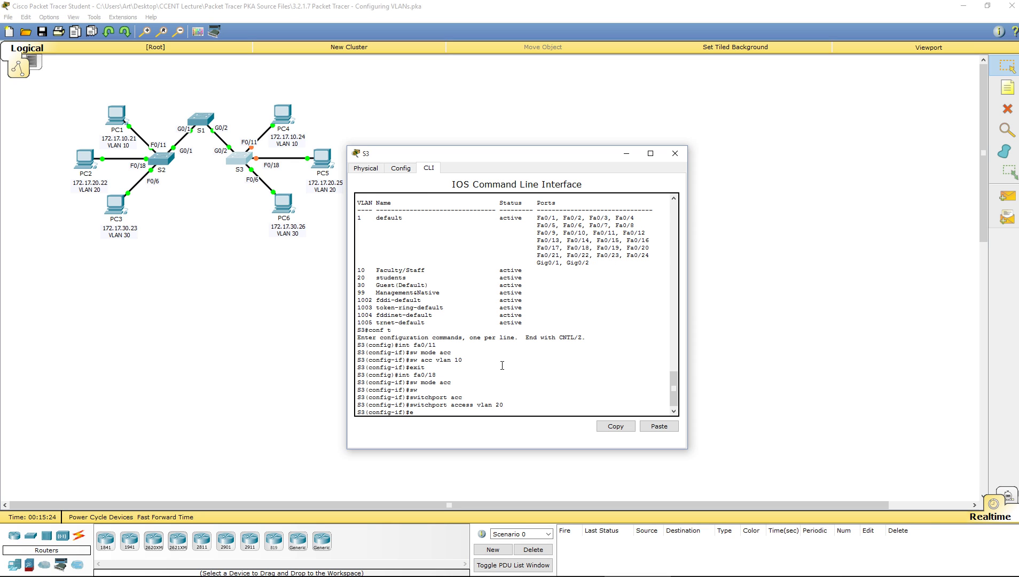
key("Return")
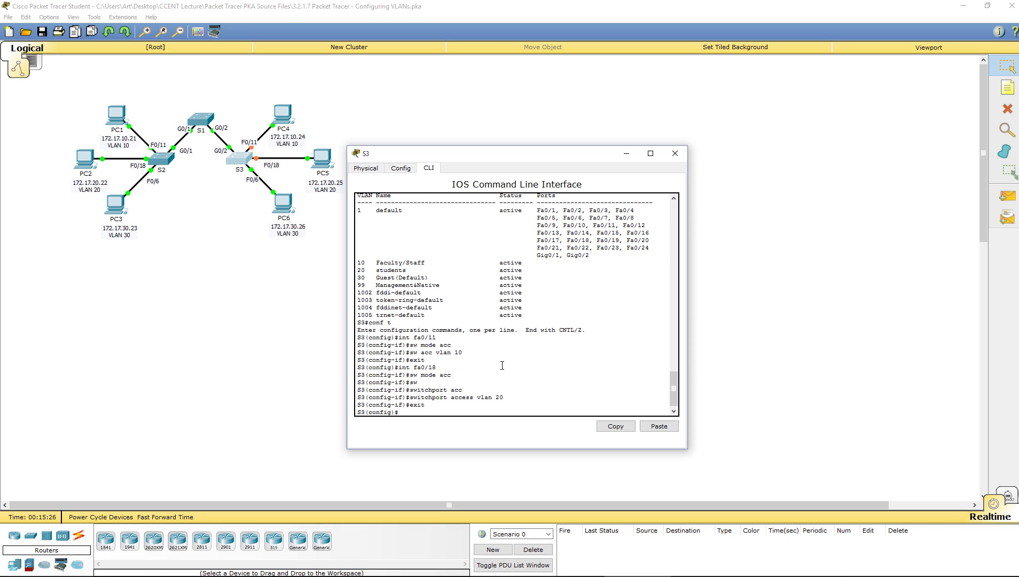
On S3, set interface fa0/6 to access mode, assign it to VLAN 30, and exit the interface configuration.
type("int")
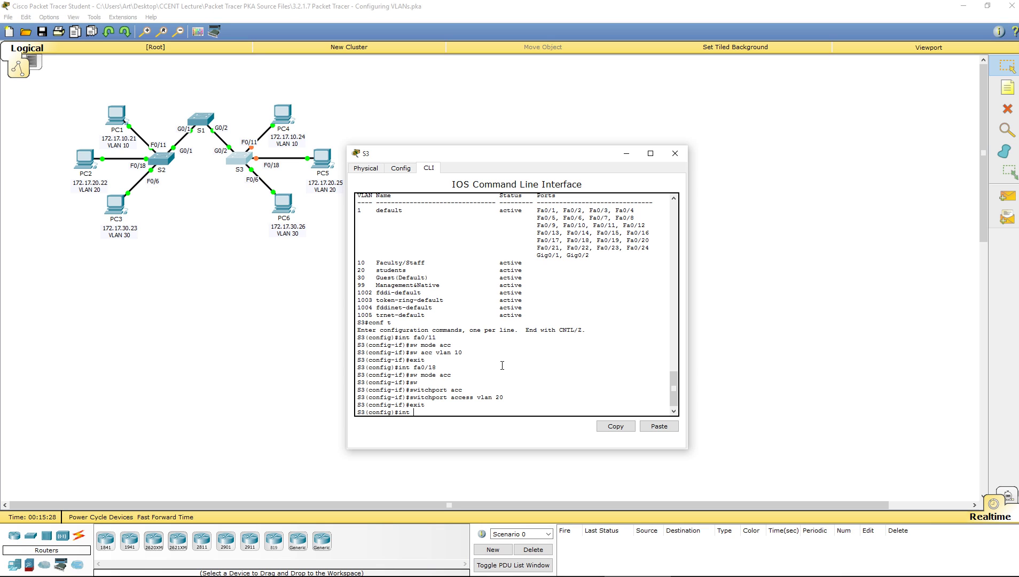
type(" fa0/6")
key("Return")
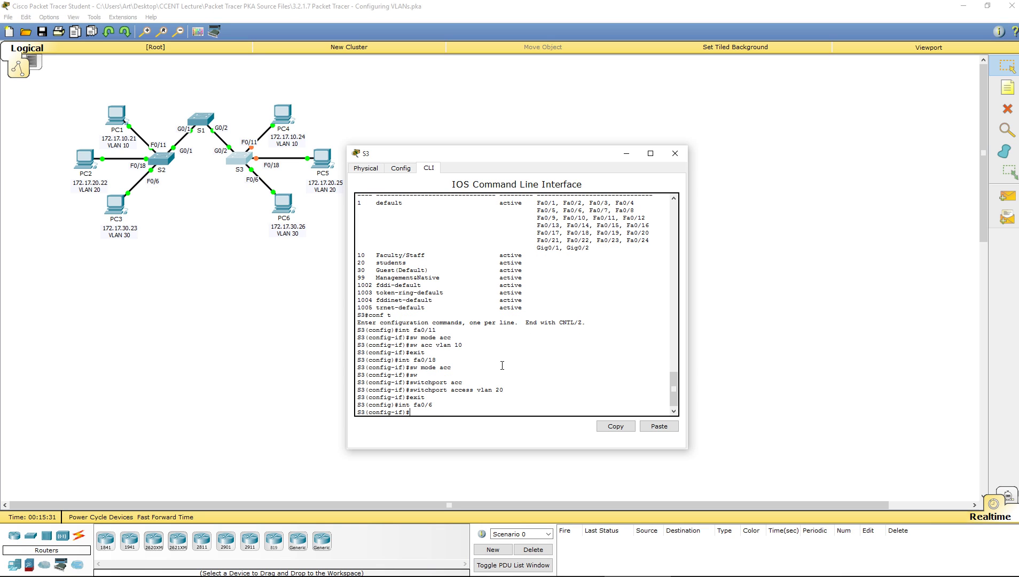
type("sw")
key("Tab")
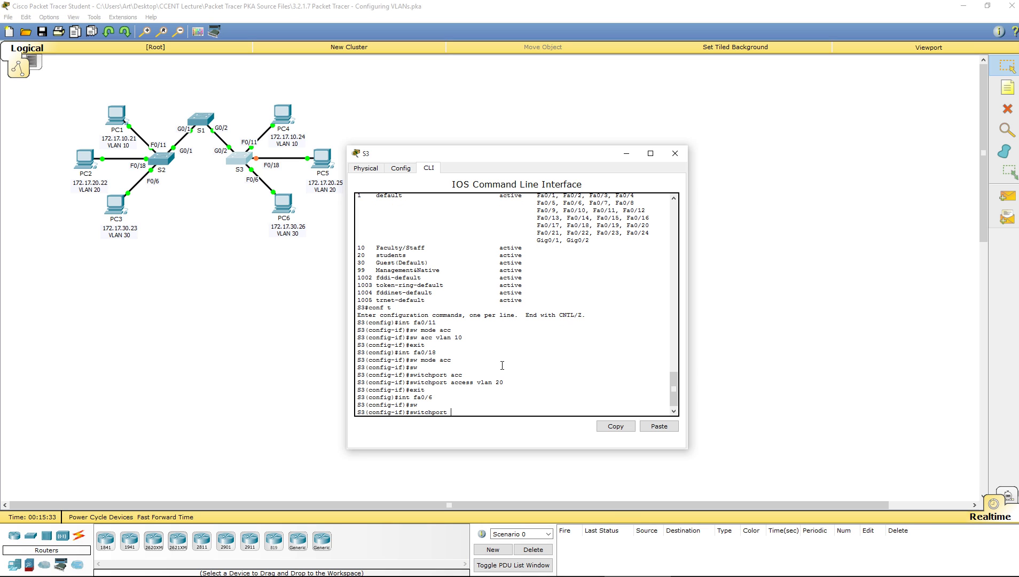
type("mode acc")
key("Tab")
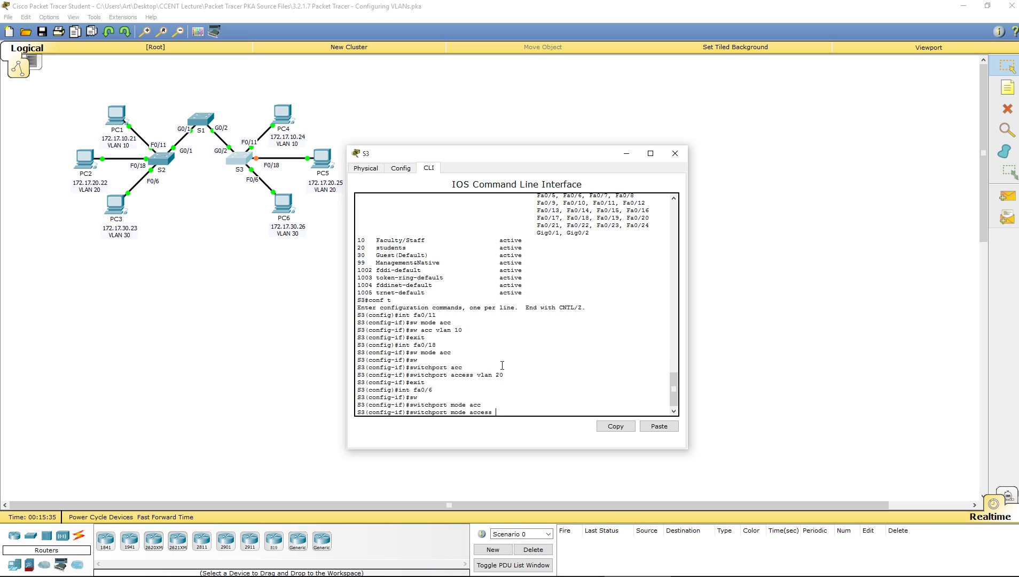
key("Return")
type("swit")
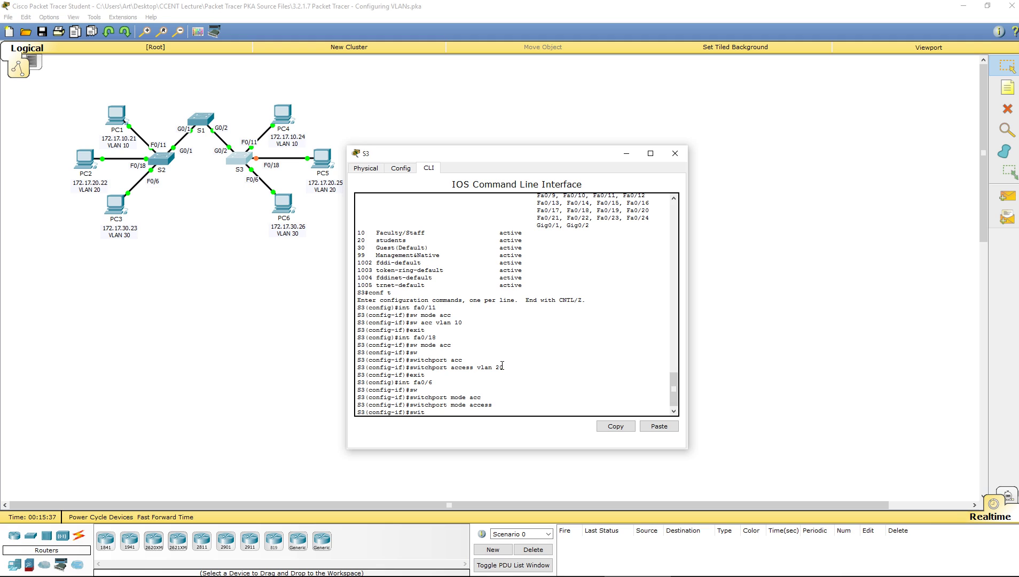
type("ch access vlan 30")
key("Return")
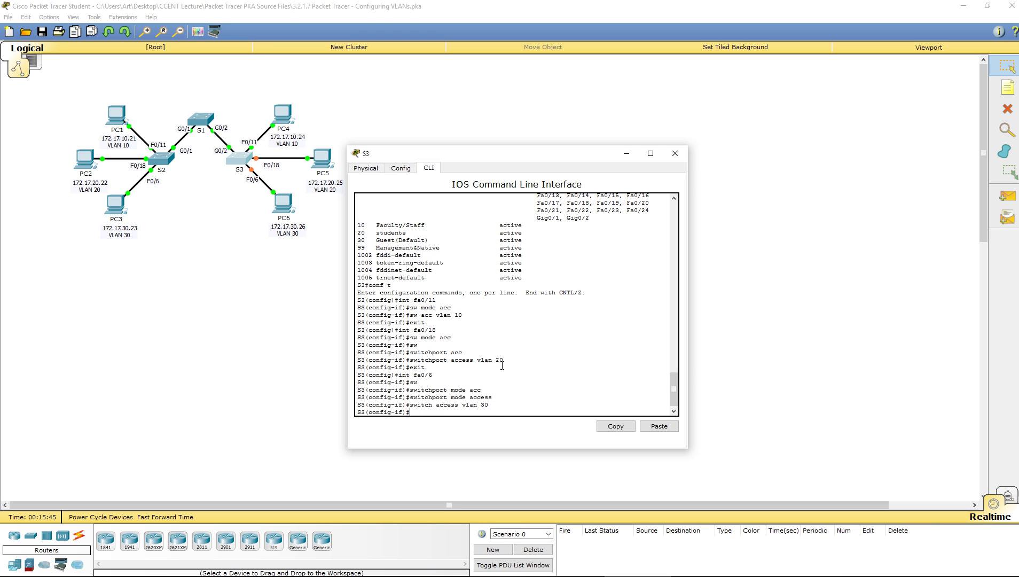
type("exit")
key("Return")
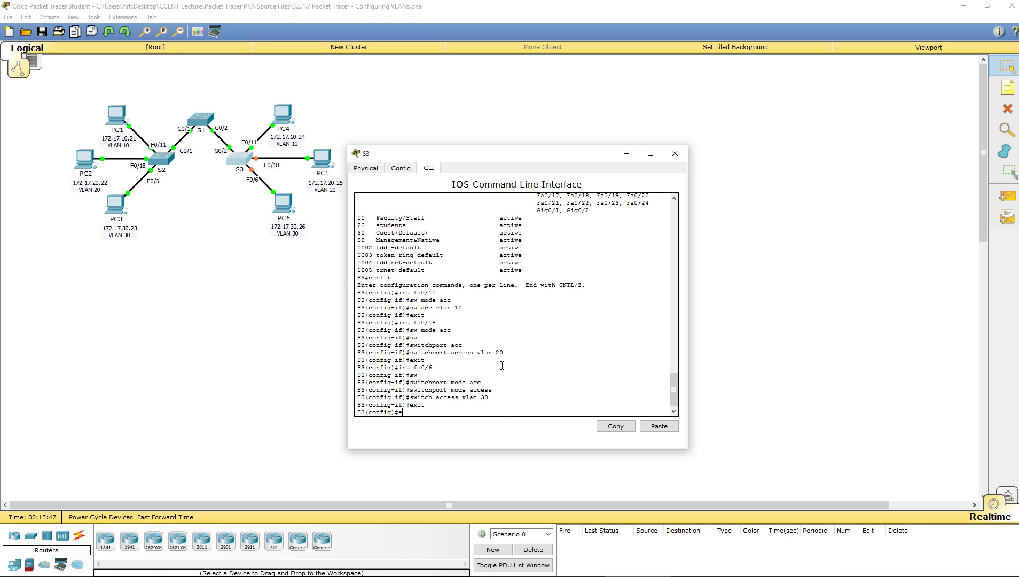
Exit global configuration mode on S3 and fill the console with blank privileged EXEC prompts.
type("exit")
key("Return")
key("Return")
key("Return")
key("Return")
key("Return")
key("Return")
key("Return")
key("Return")
key("Return")
key("Return")
key("Return")
key("Return")
key("Return")
key("Return")
key("Return")
key("Return")
key("Return")
key("Return")
key("Return")
key("Return")
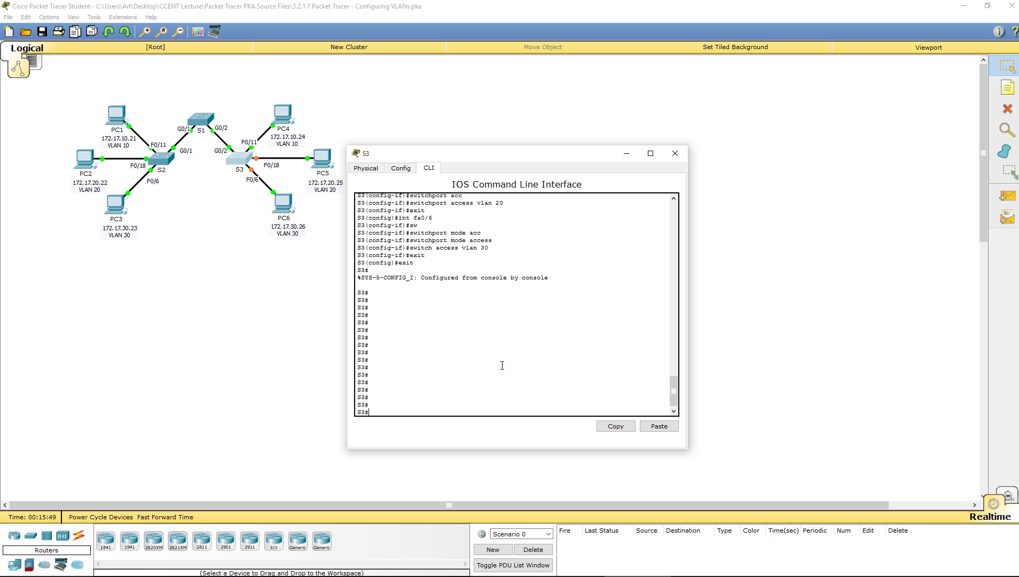
Display the brief VLAN table on S3 and check the port assignments of VLANs 10, 20, 30 and 99.
type("show")
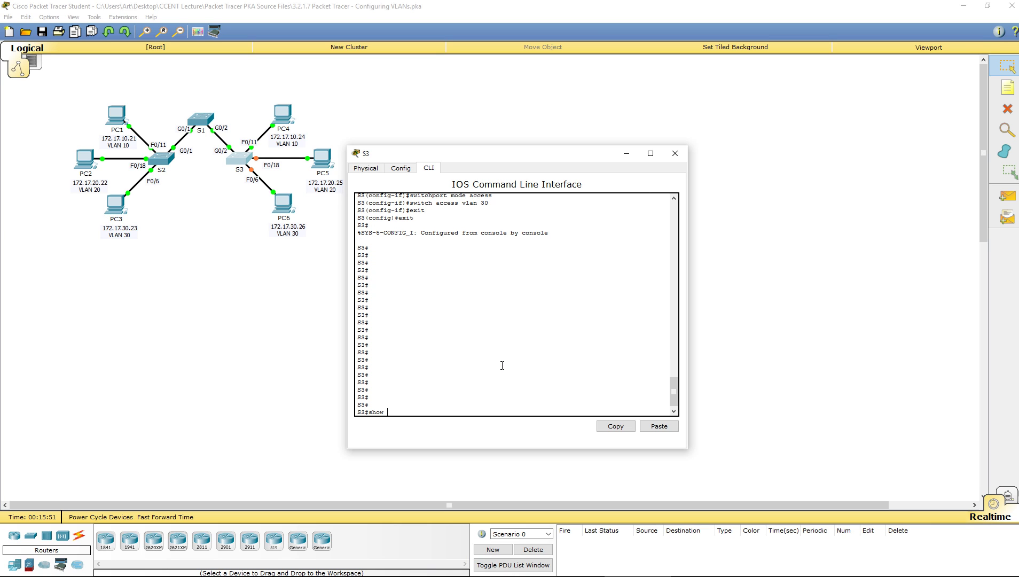
type(" vlan brief")
key("Return")
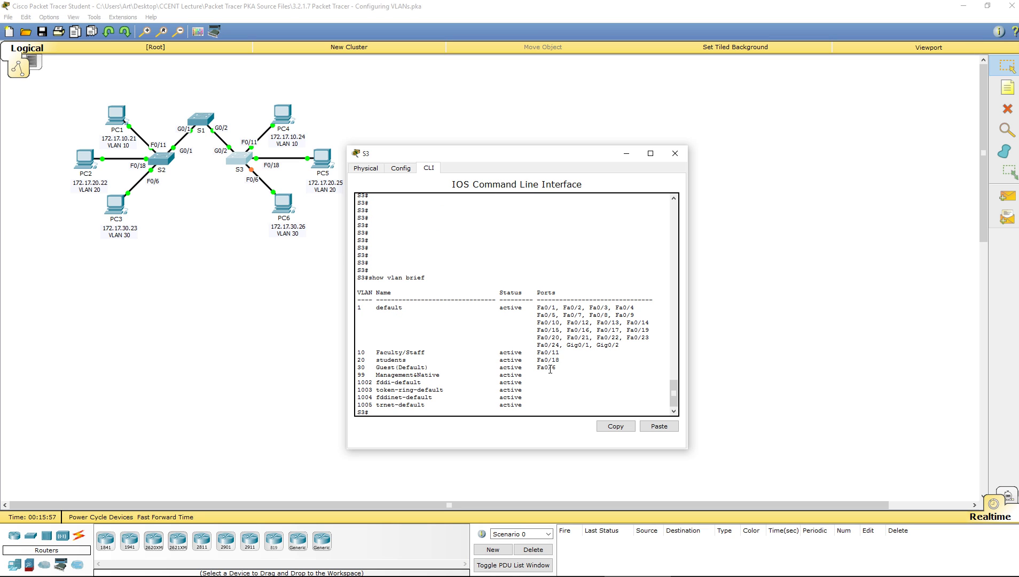
left_click_drag(556, 368, 335, 353)
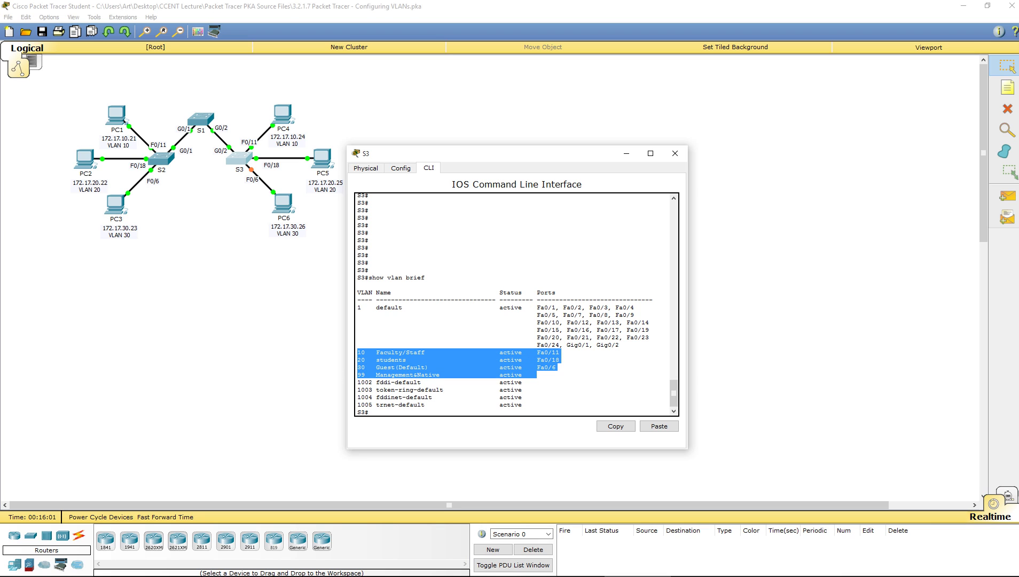
key("alt+Tab")
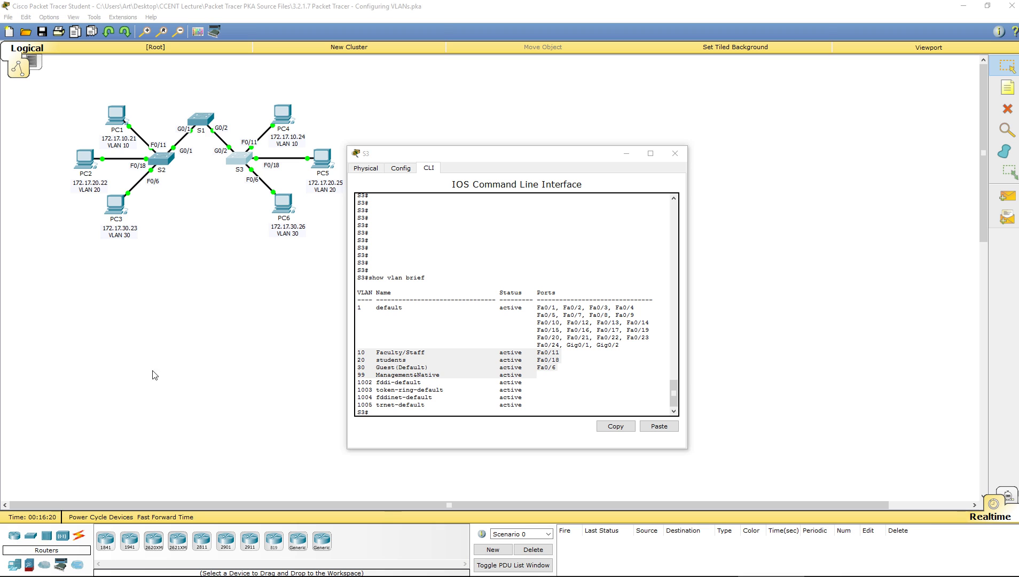
Close the S3 console and ping 172.17.10.24 from PC1's Command Prompt.
left_click(675, 153)
left_click(120, 122)
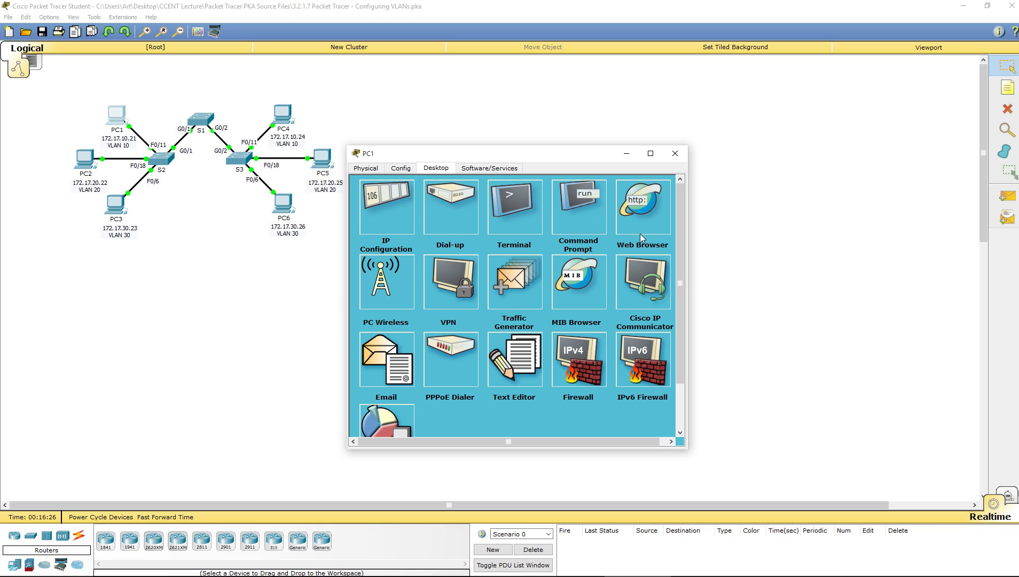
left_click(584, 220)
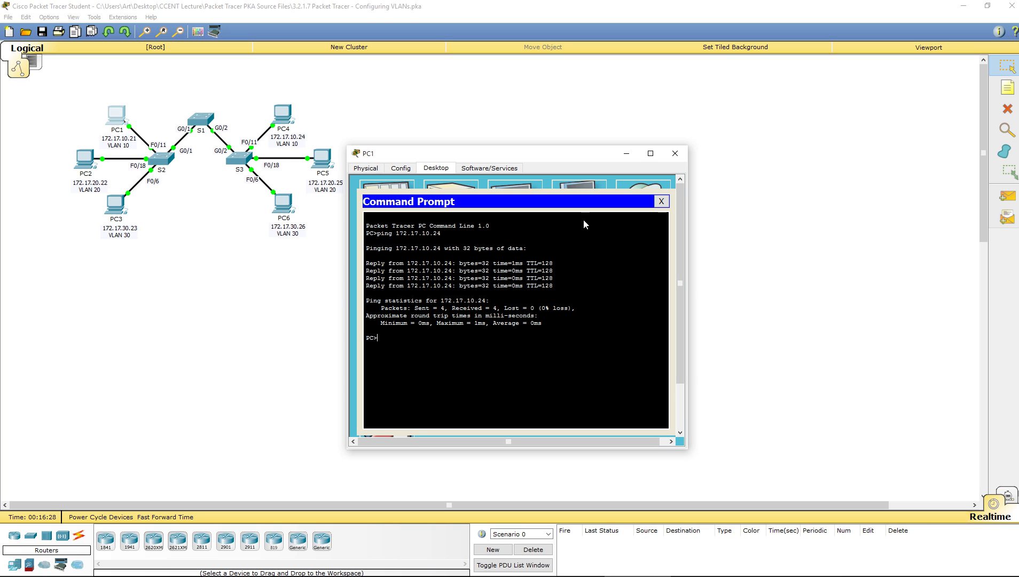
key("Up")
key("Return")
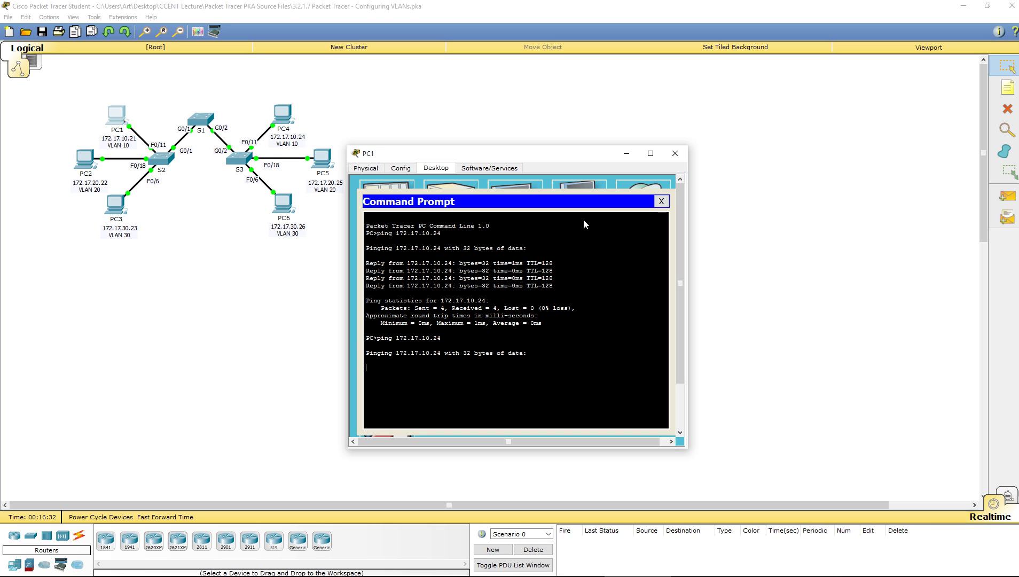